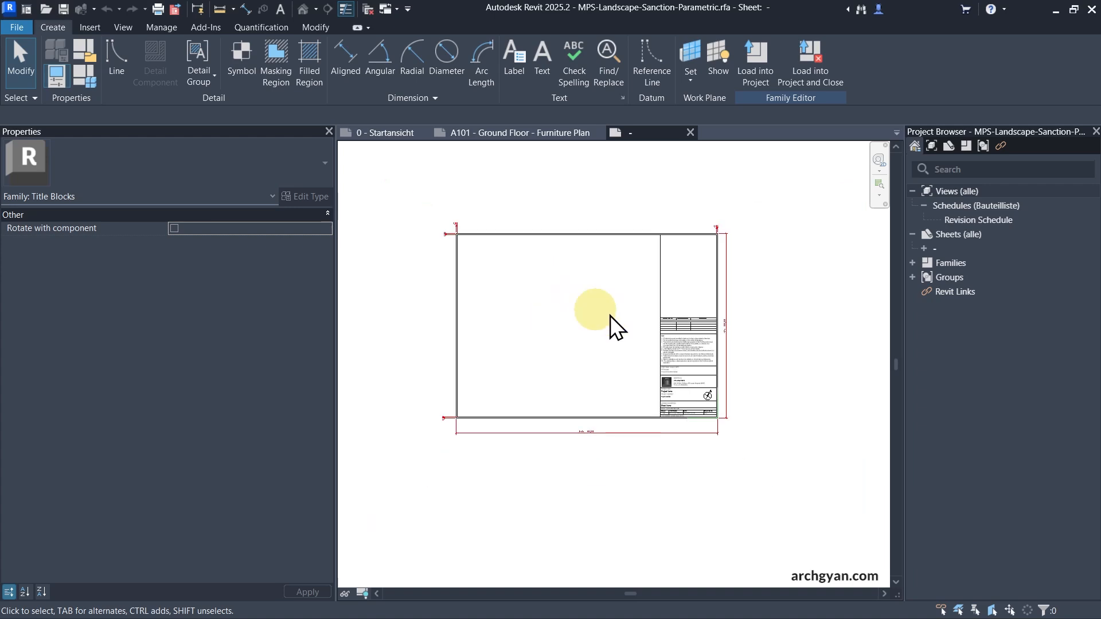
Shift the revision table, its divider line, the Note heading and the numbered notes up to open space above the structural consultants block
scroll(692, 382, "up", 5)
scroll(793, 446, "down", 3)
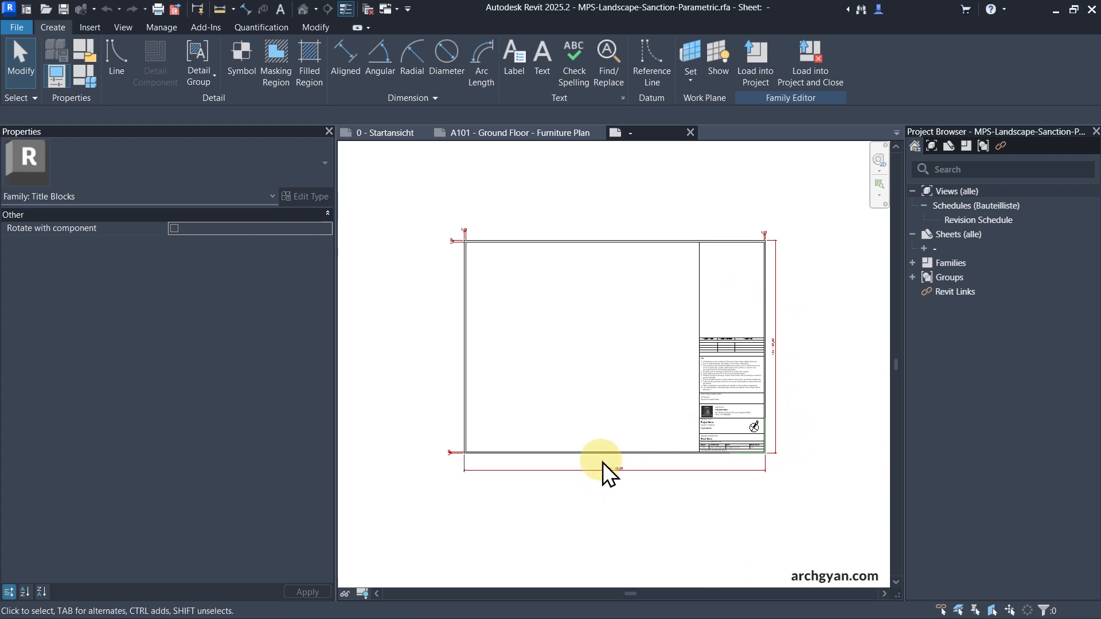
middle_click_drag(603, 462, 654, 466)
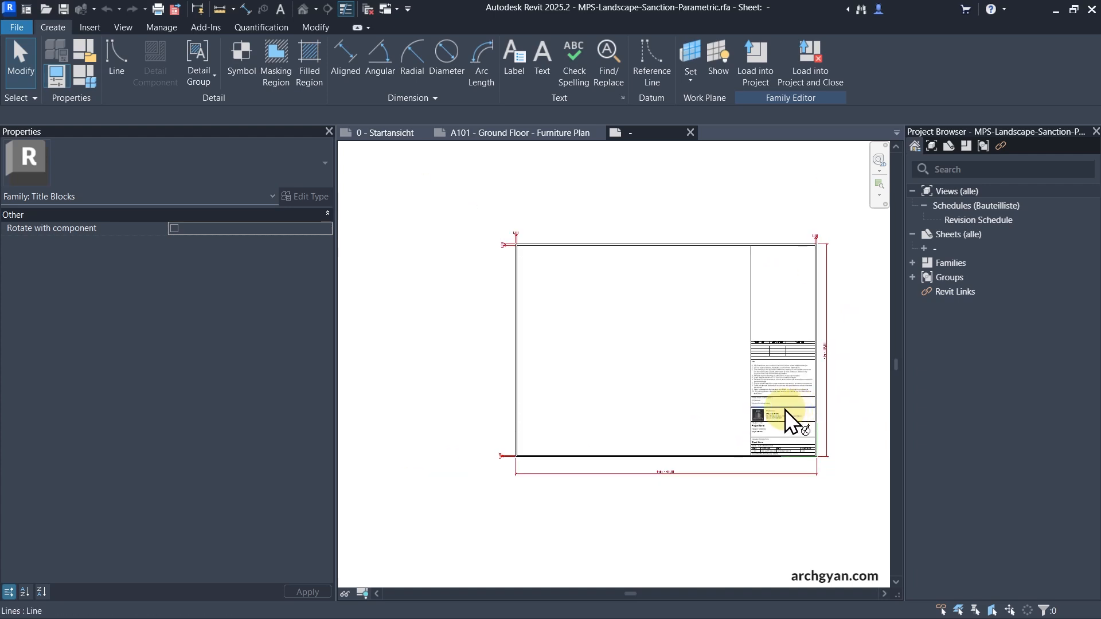
scroll(791, 372, "up", 2)
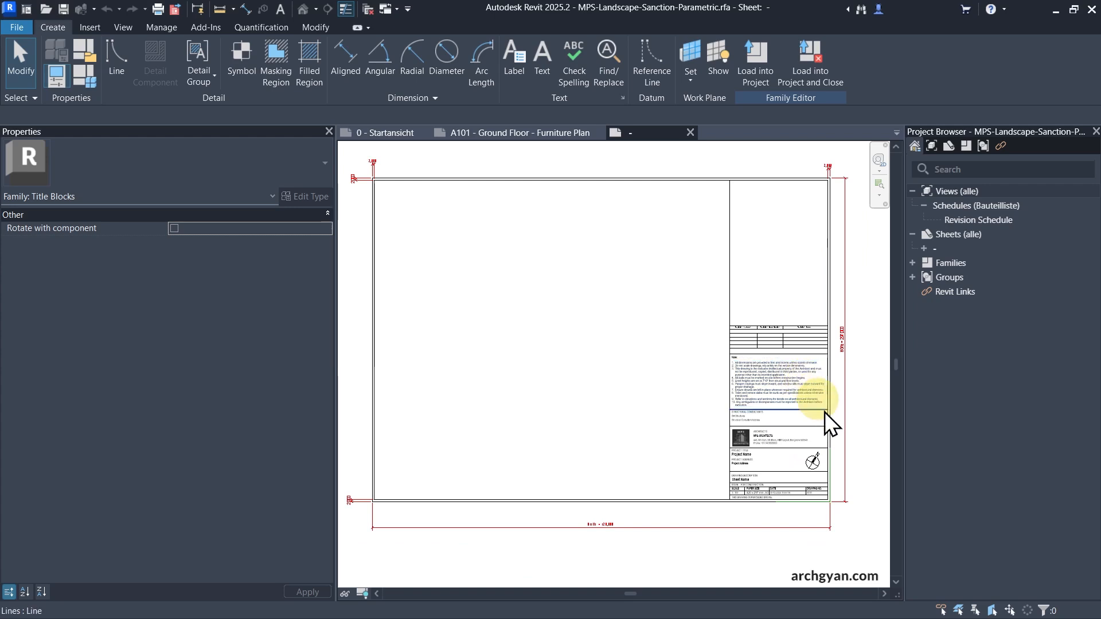
scroll(786, 426, "up", 8)
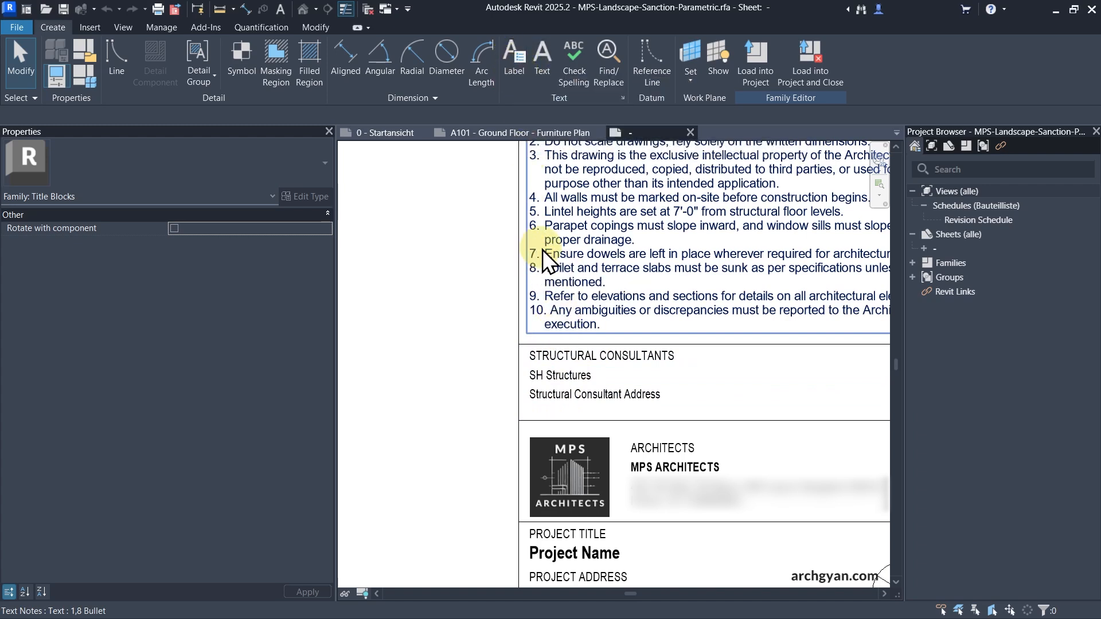
scroll(526, 339, "down", 3)
left_click_drag(493, 248, 800, 436)
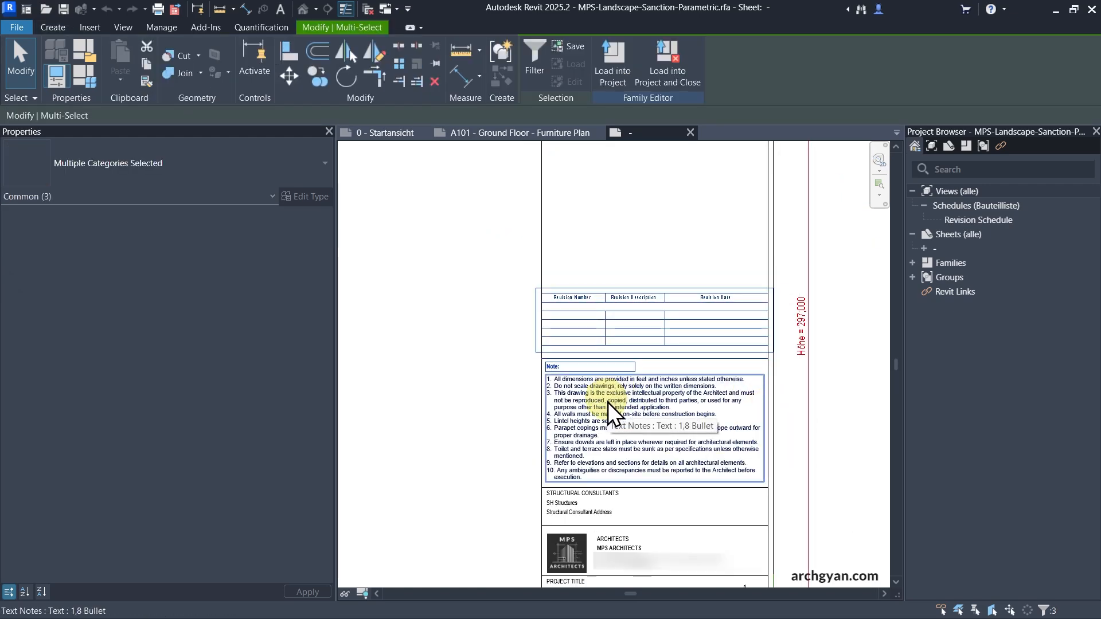
left_click(607, 400, "ctrl")
key("shift+Up")
key("shift+Up")
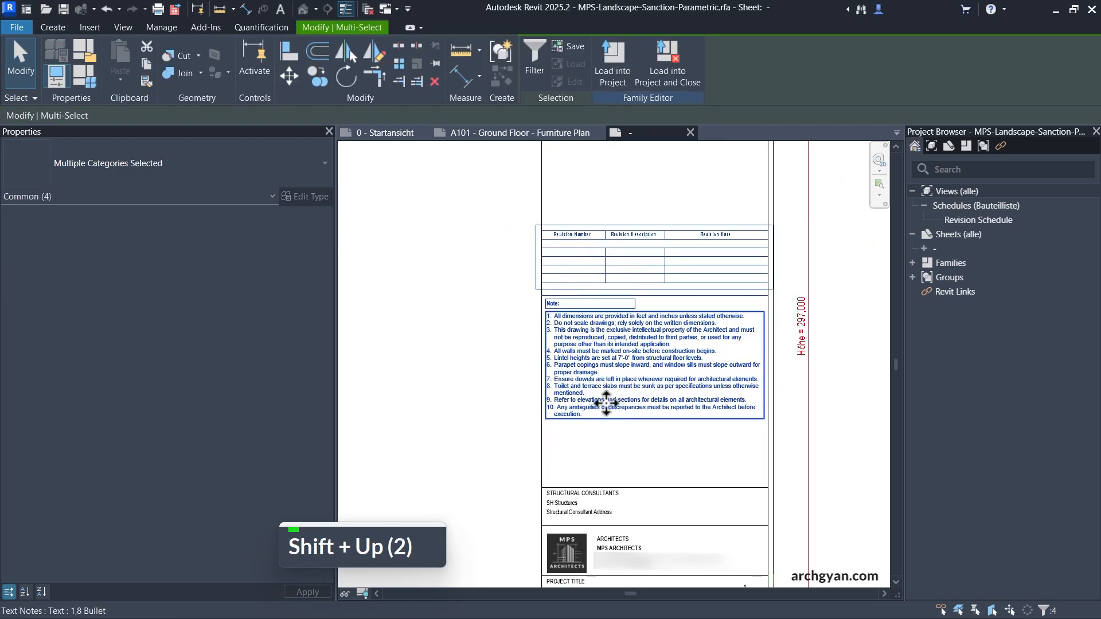
key("Escape")
key("Escape")
Copy the divider line above the structural consultants block and the block's three texts up into the empty space below the notes
left_click(647, 492)
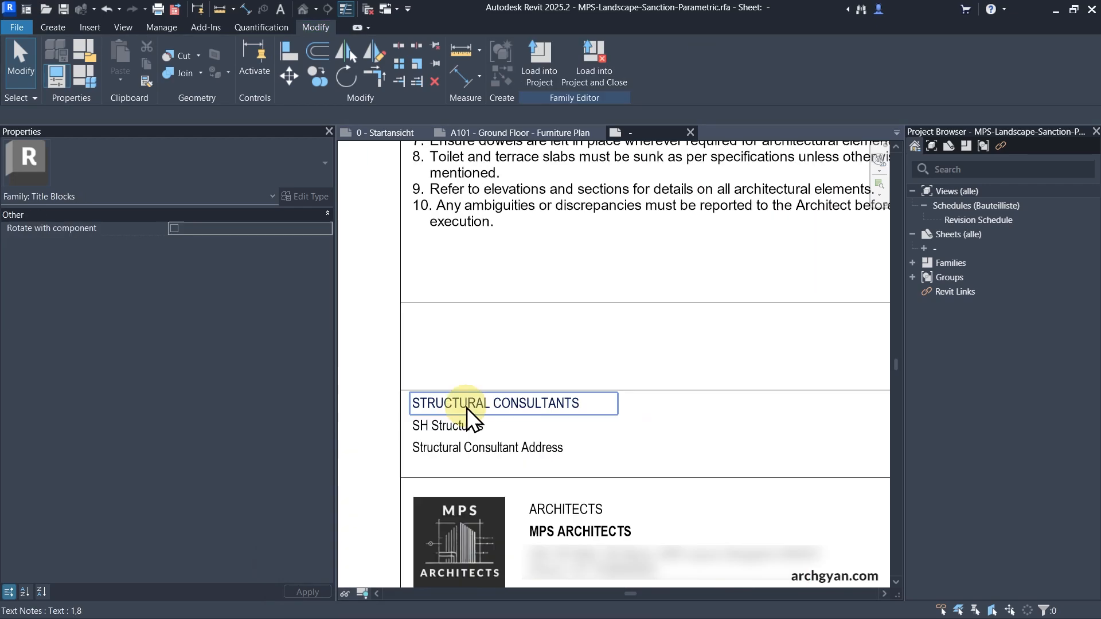
left_click(466, 407)
left_click(442, 425, "ctrl")
left_click(431, 447, "ctrl")
key("c")
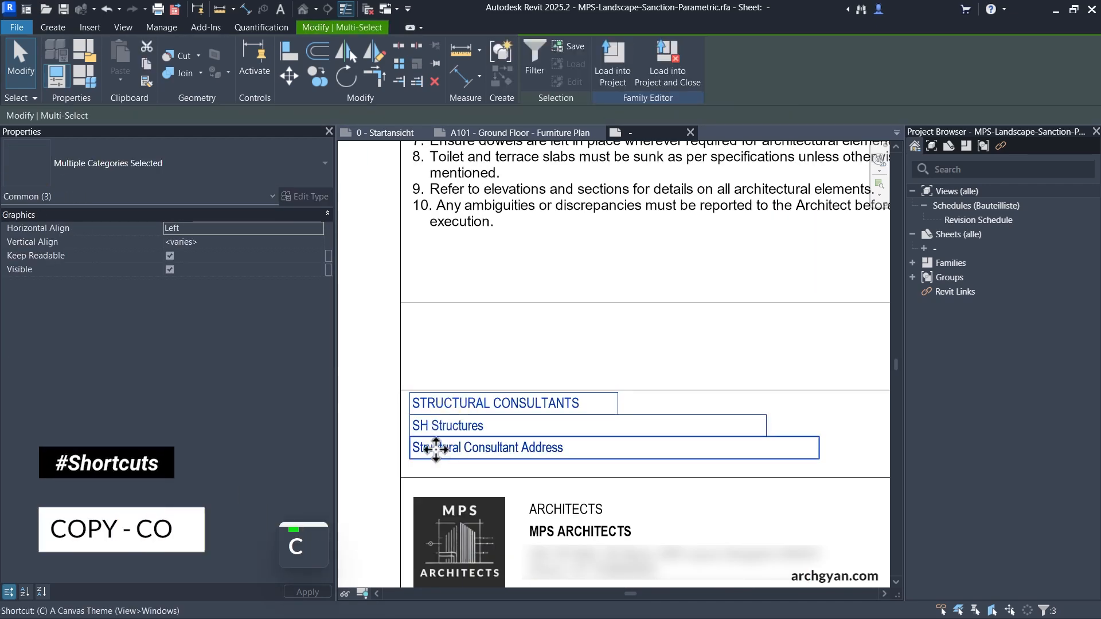
key("o")
left_click(401, 390)
left_click(400, 303)
key("Escape")
key("Escape")
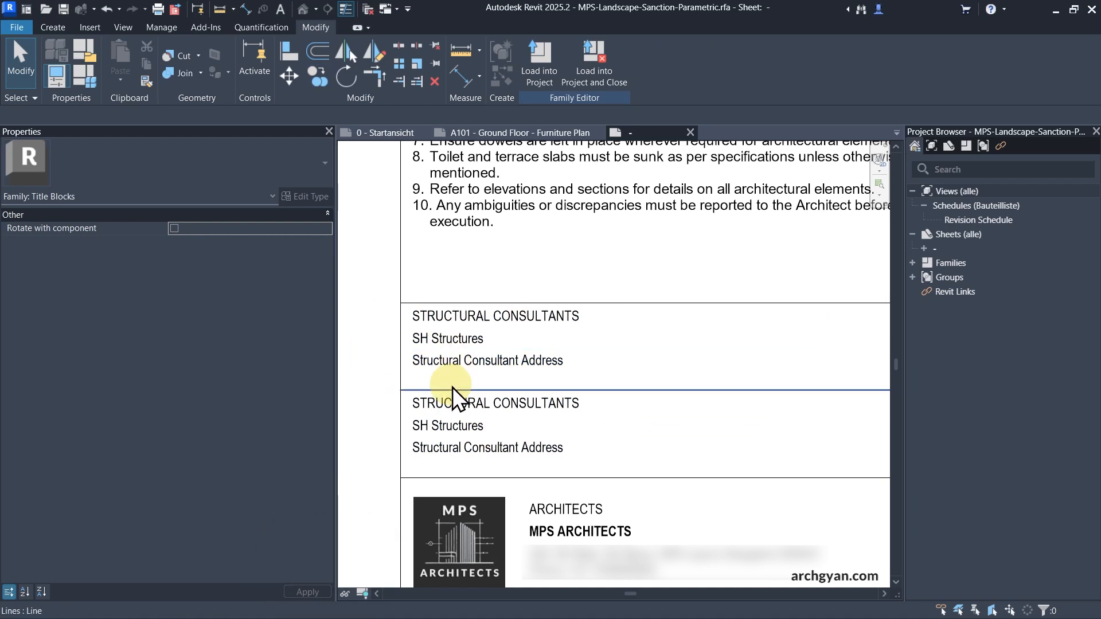
Change the upper copied heading's text to MEP CONSULTANTS
left_click(446, 311)
left_click(441, 320)
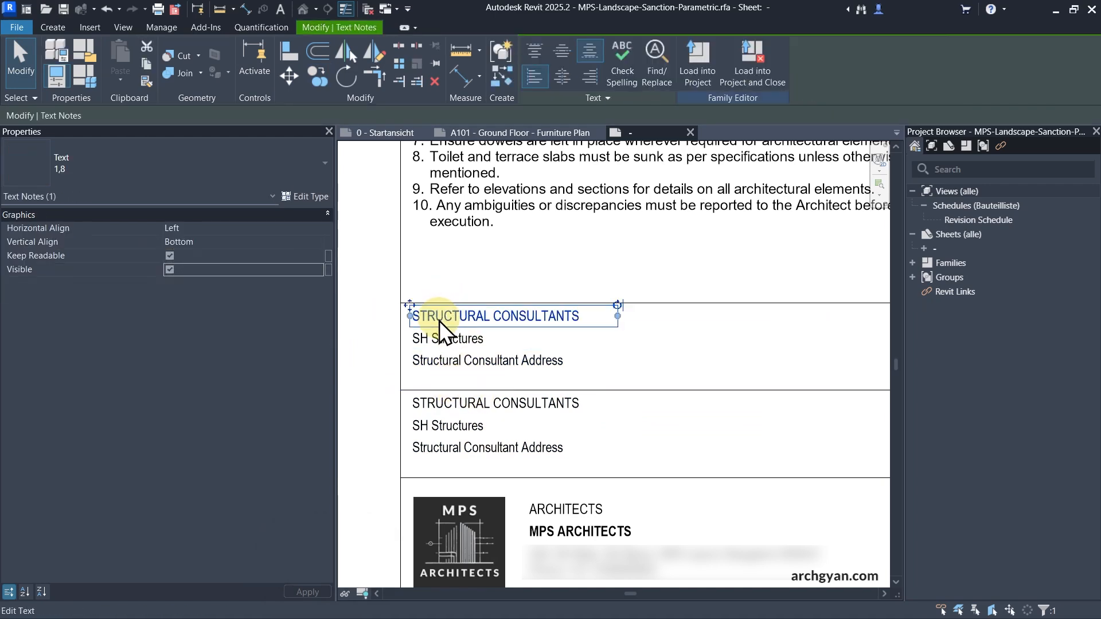
double_click(425, 316)
key("Caps_Lock")
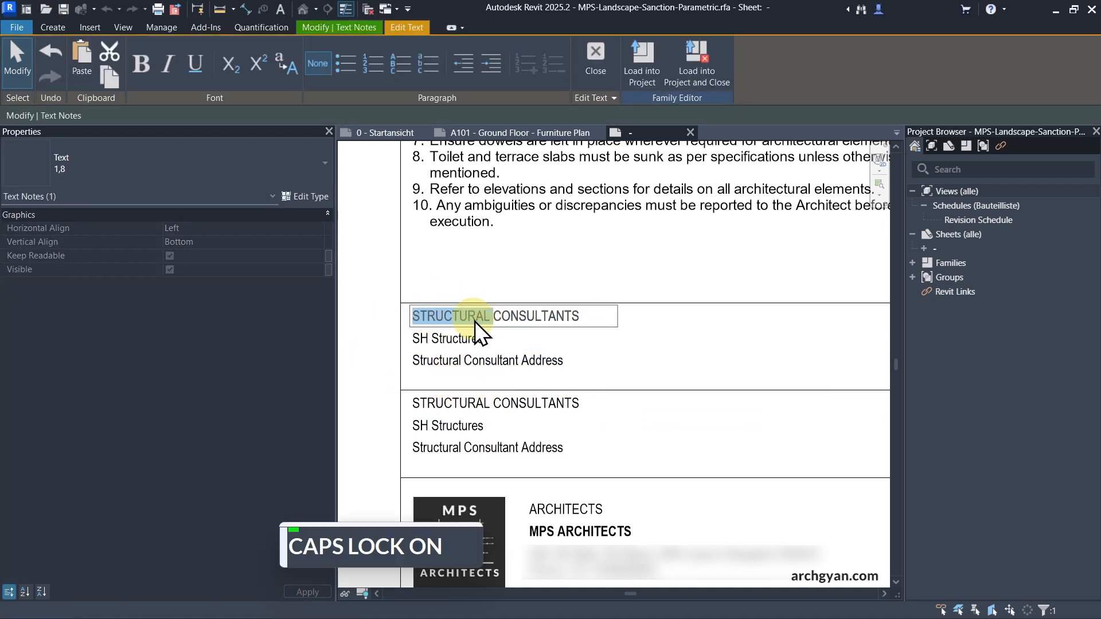
type("MEP")
key("Escape")
left_click(448, 339)
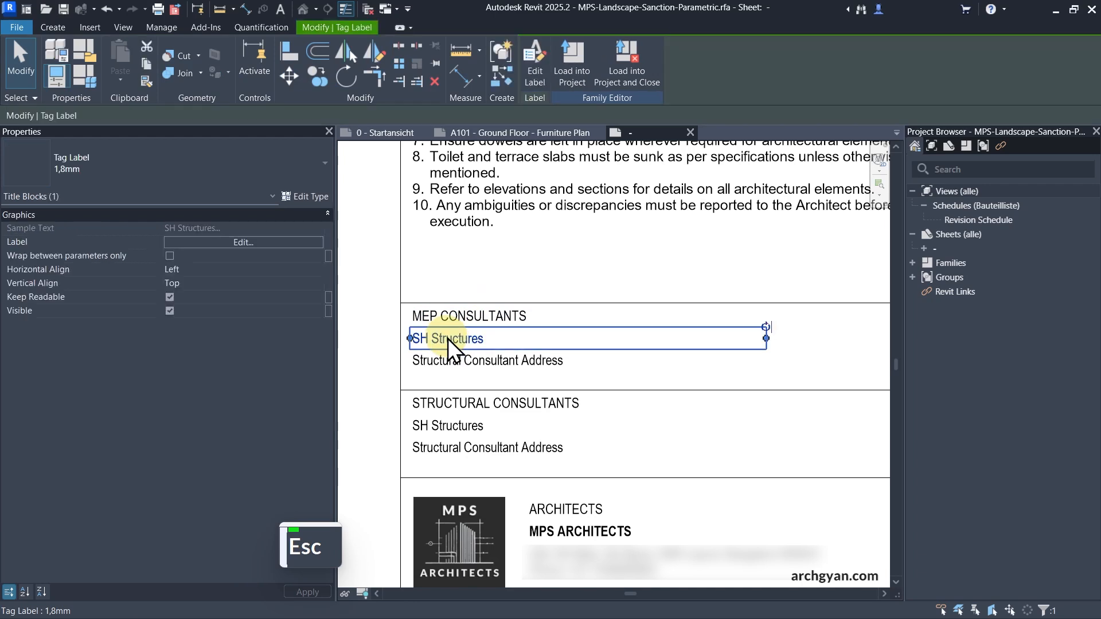
left_click(440, 316)
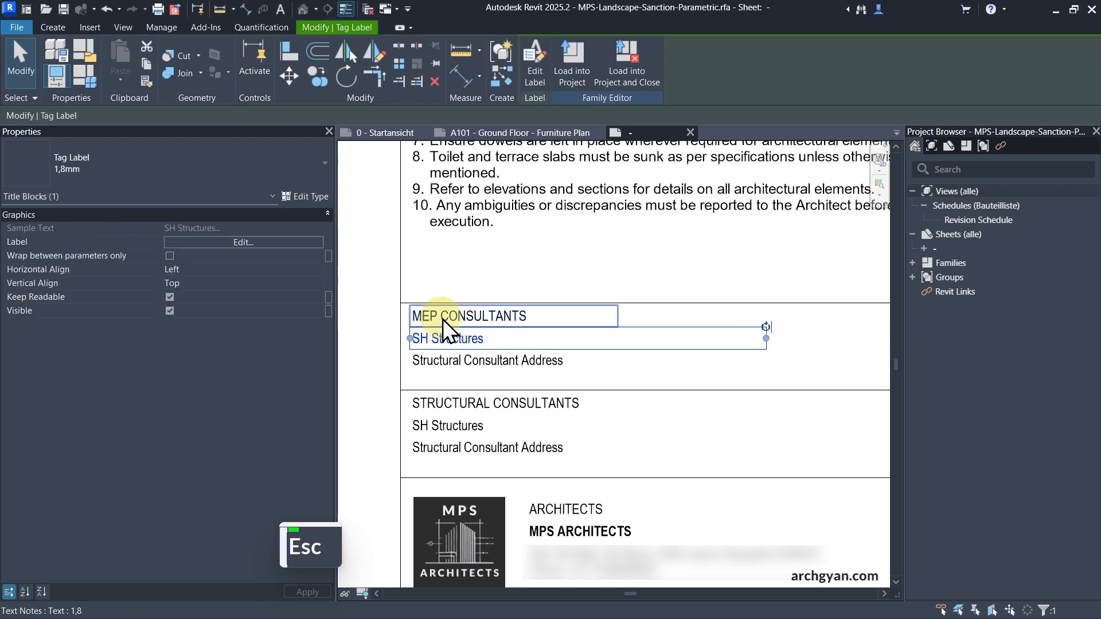
left_click(430, 317)
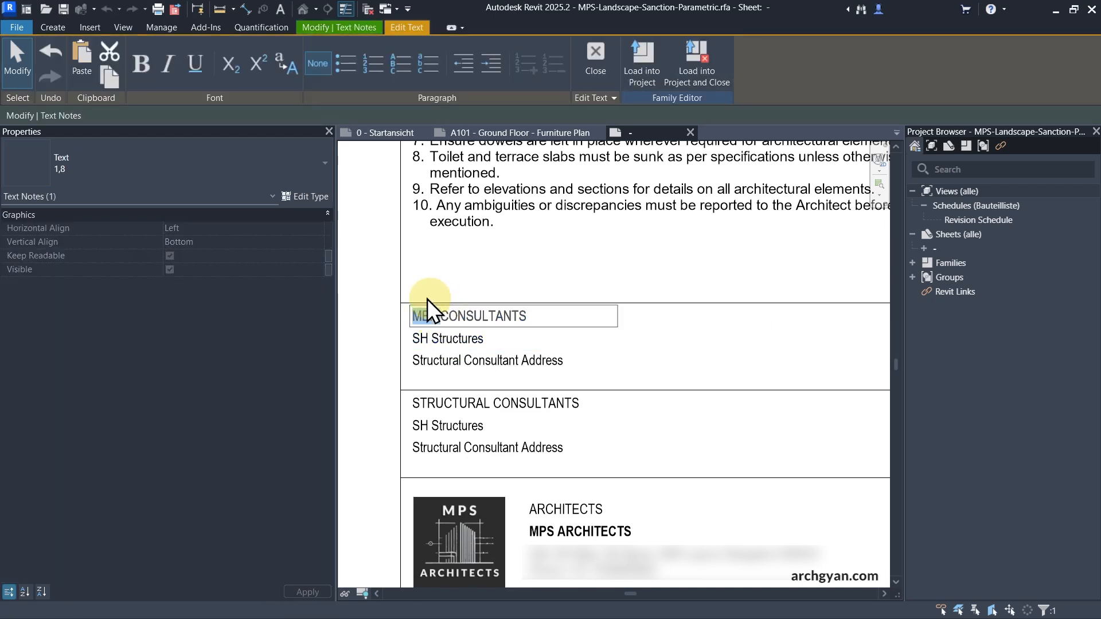
Remove the Structural Consultant Name parameter from the label directly under the MEP CONSULTANTS heading
left_click(448, 337)
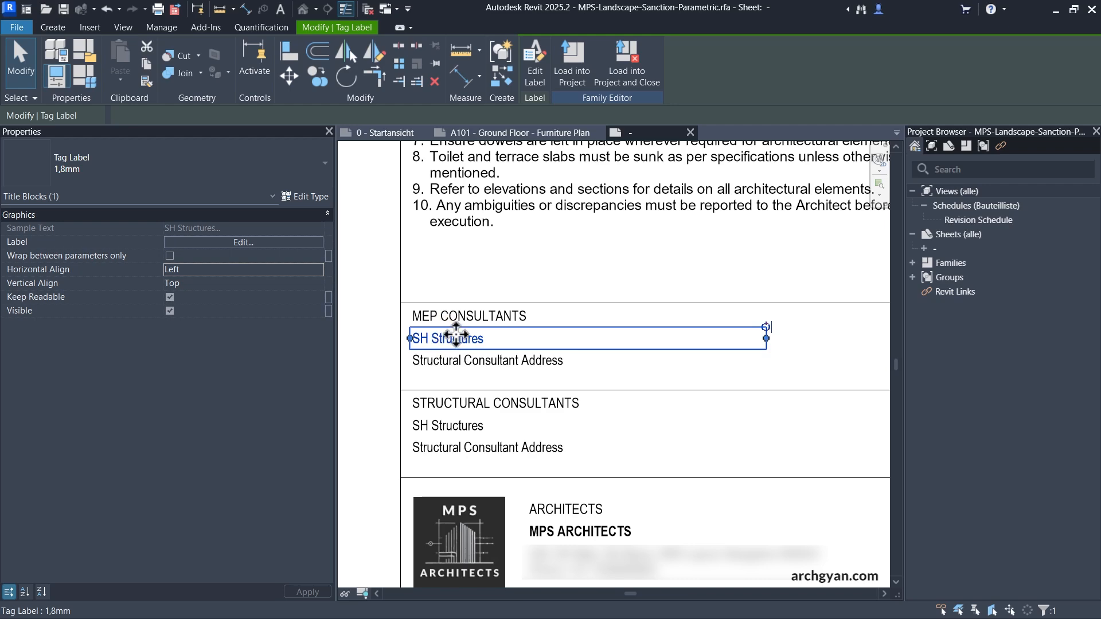
left_click(535, 56)
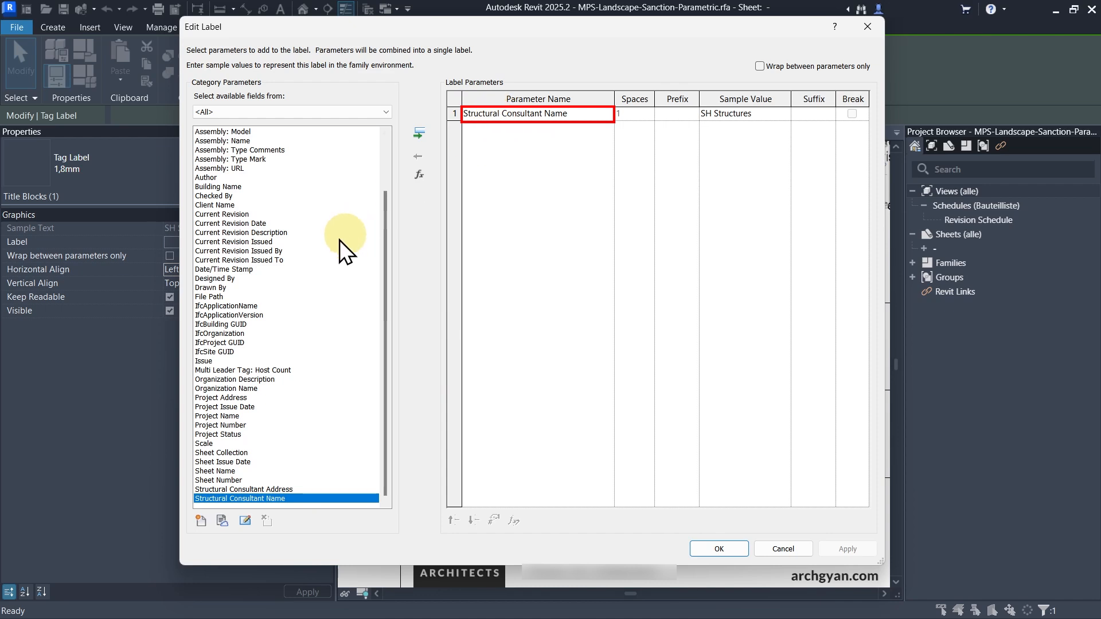
left_click(446, 115)
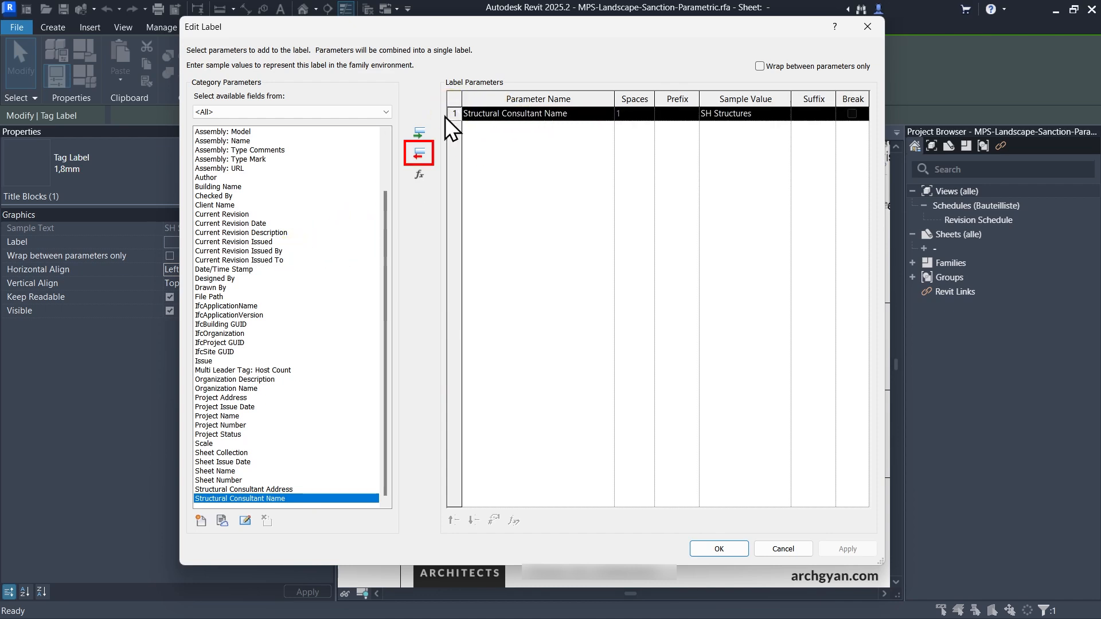
left_click(417, 154)
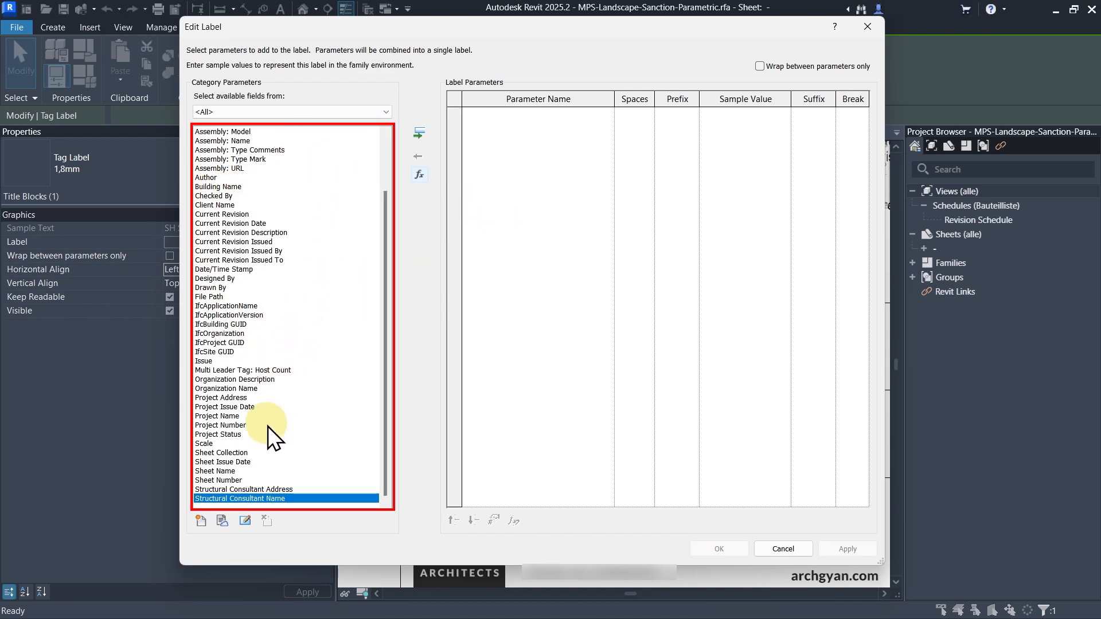
scroll(268, 426, "up", 4)
scroll(273, 407, "down", 4)
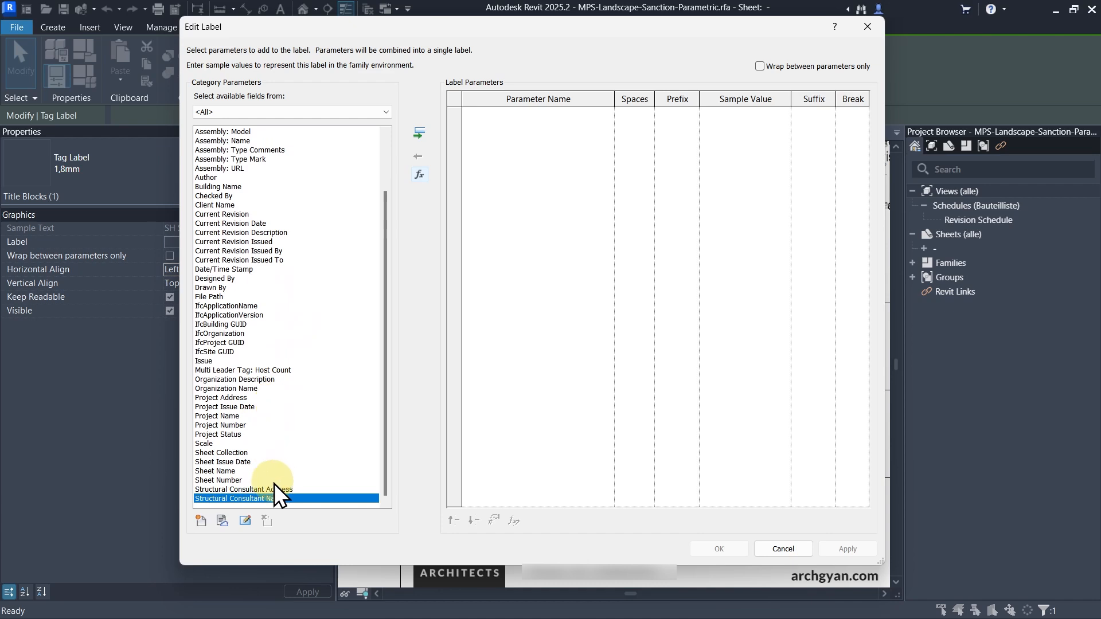
Start adding a shared parameter to the label and open the shared parameter file's Sheets group for editing
left_click(200, 520)
left_click_drag(532, 176, 499, 184)
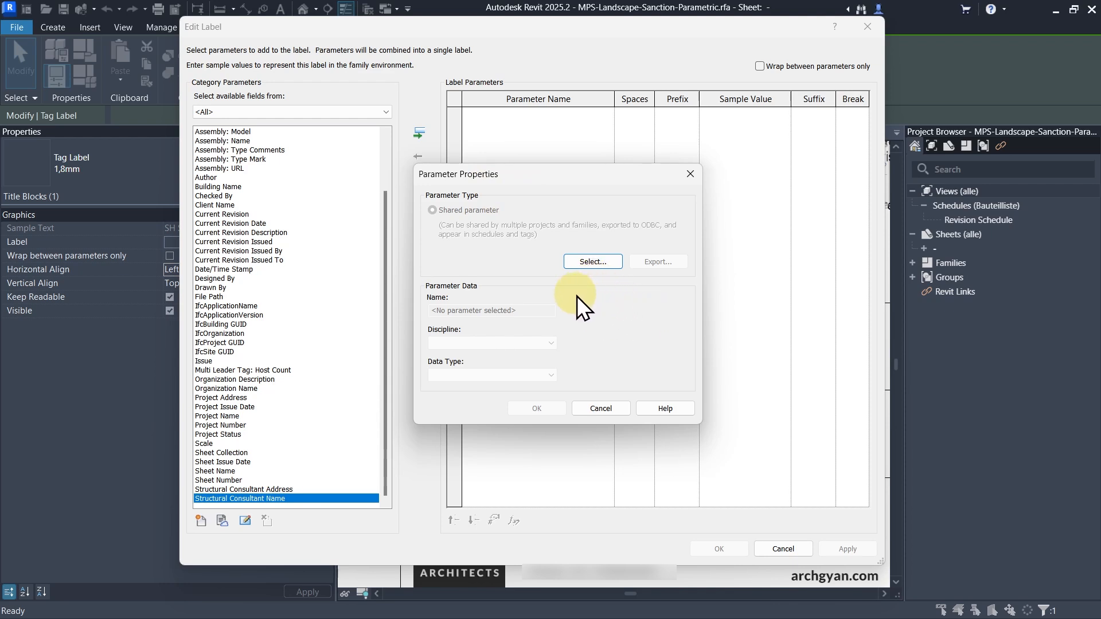
left_click(588, 262)
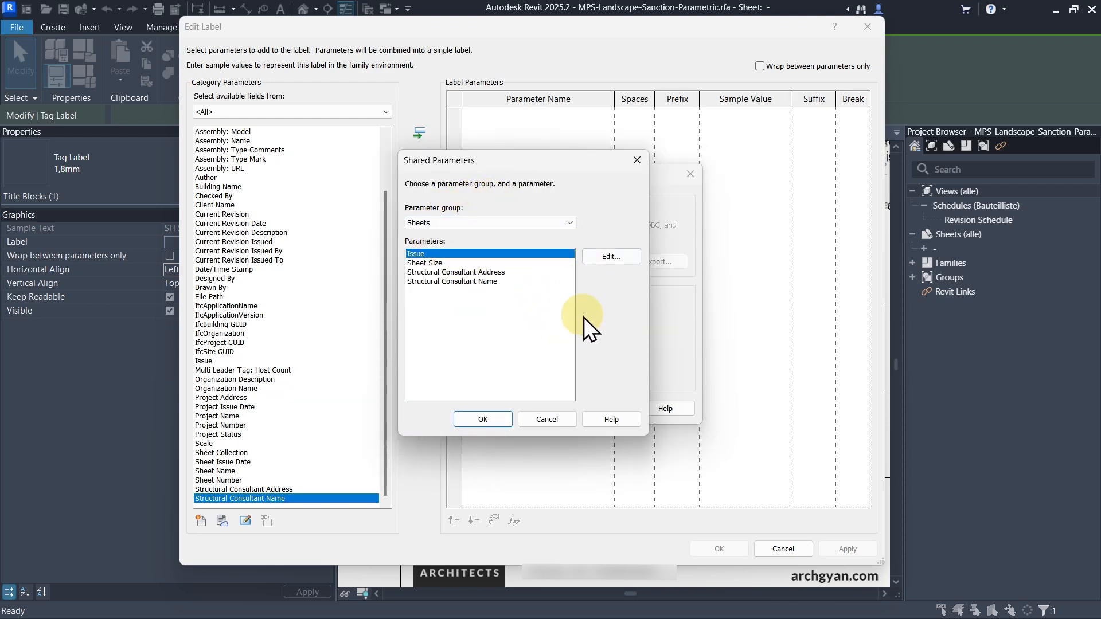
left_click(600, 257)
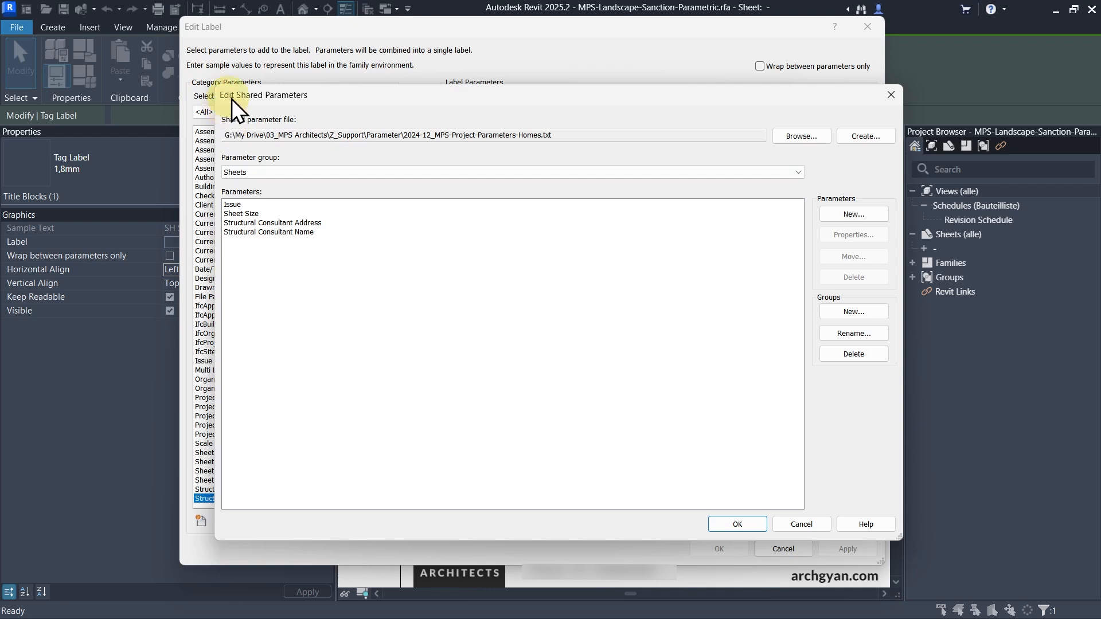
left_click(353, 173)
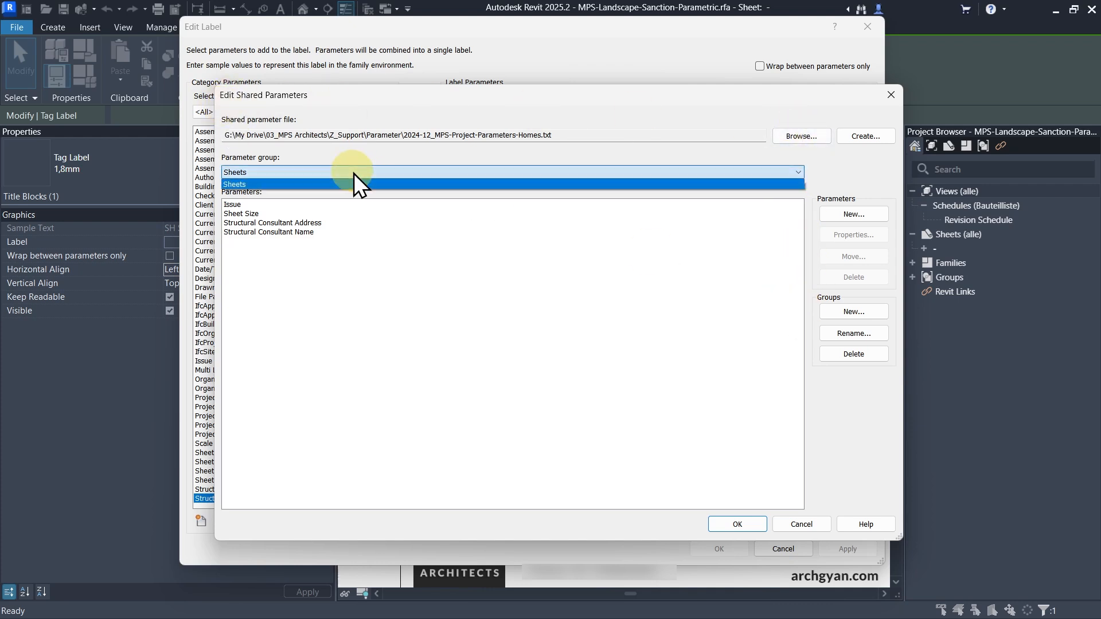
left_click(336, 246)
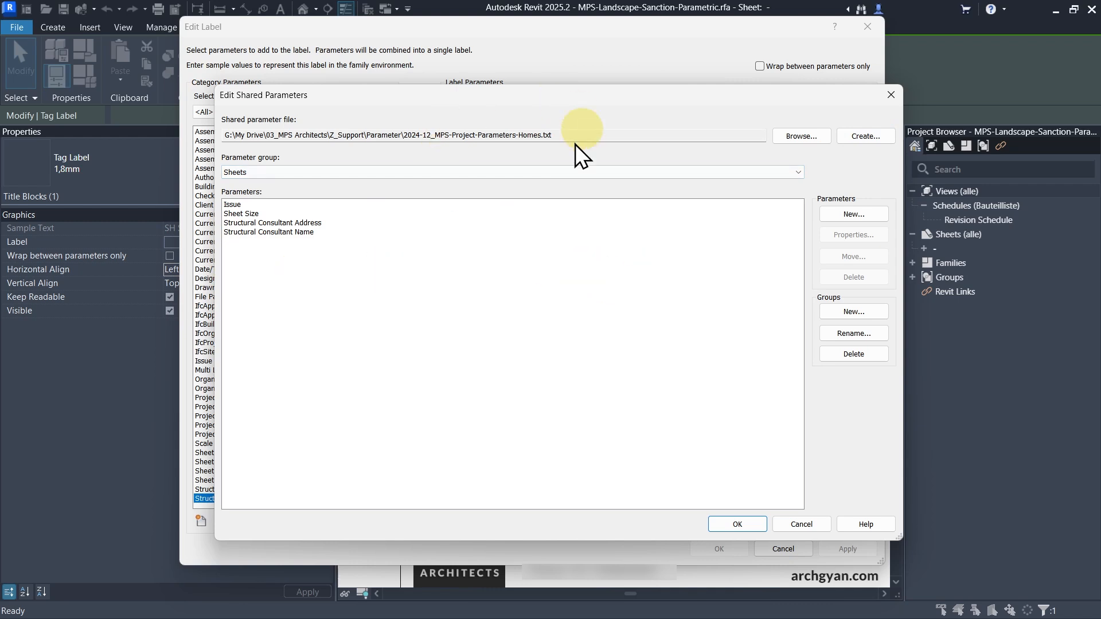
Create a shared parameter named MEP Consultant Name in the Sheets group with the Text data type
left_click(849, 216)
type("M")
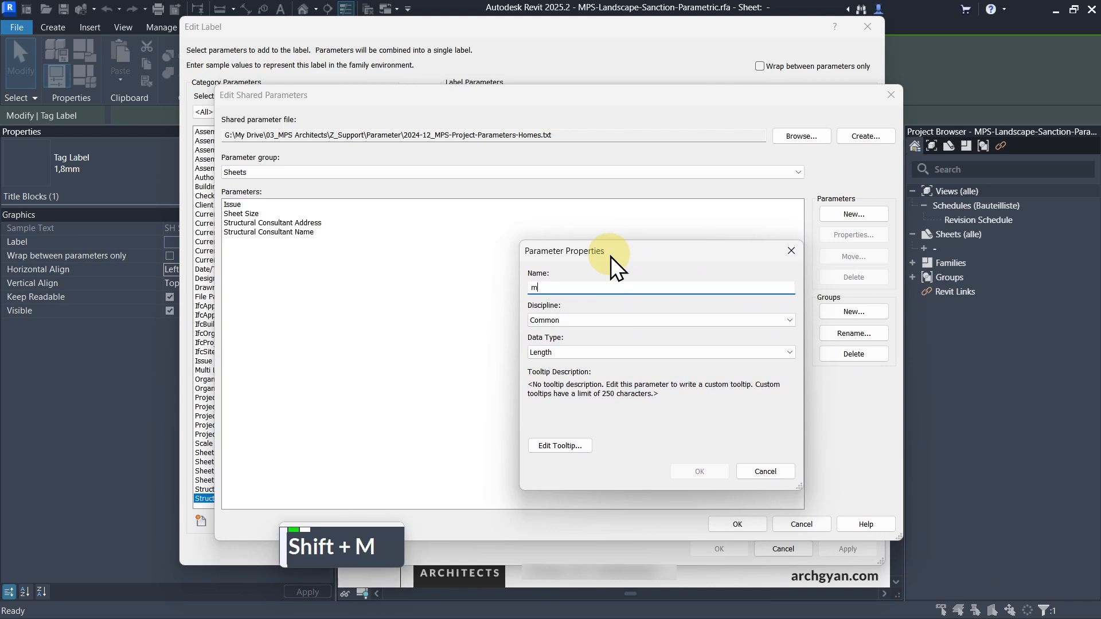
key("BackSpace")
key("BackSpace")
key("BackSpace")
type("MEP Consultant Name")
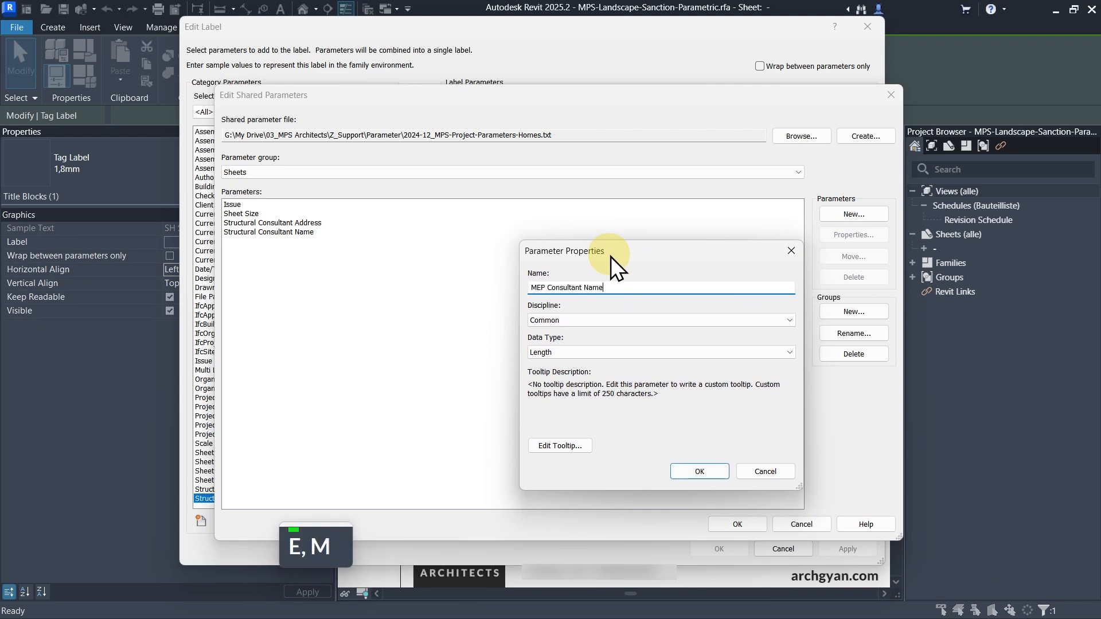
left_click(564, 352)
left_click(560, 365)
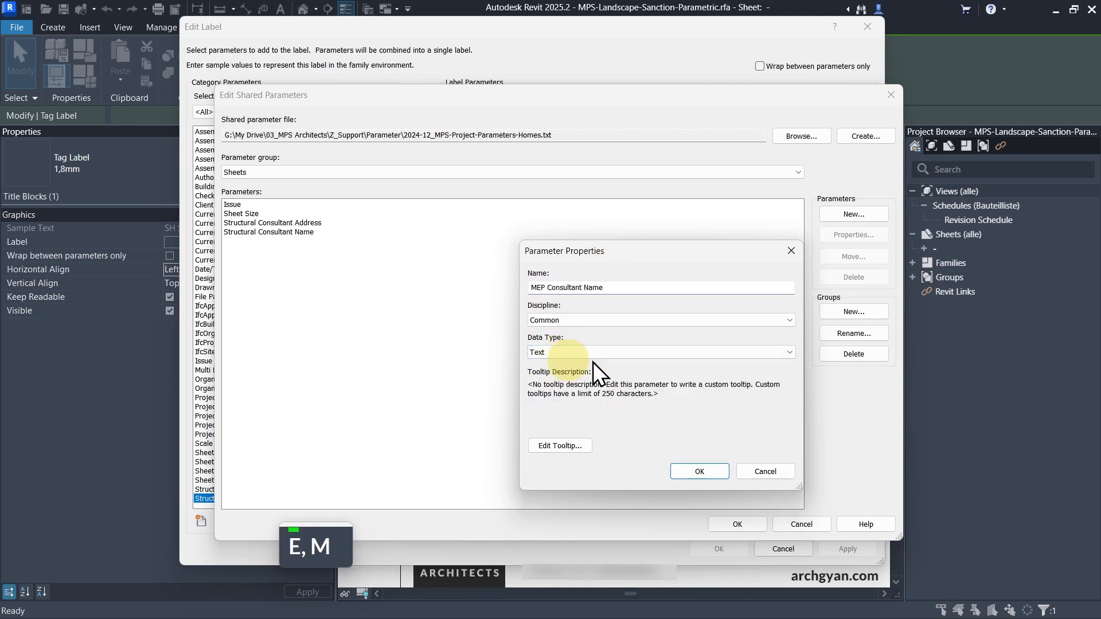
left_click(697, 471)
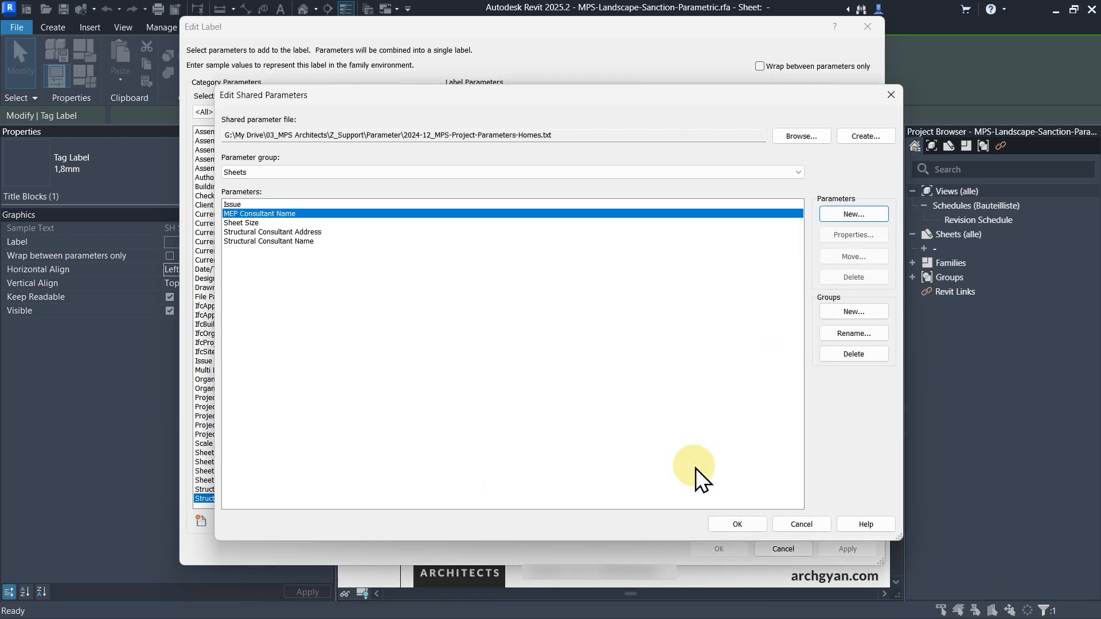
Create a shared parameter named MEP Consultant Address in the Sheets group with Common discipline and Text data type, and save the parameter edits
left_click(836, 215)
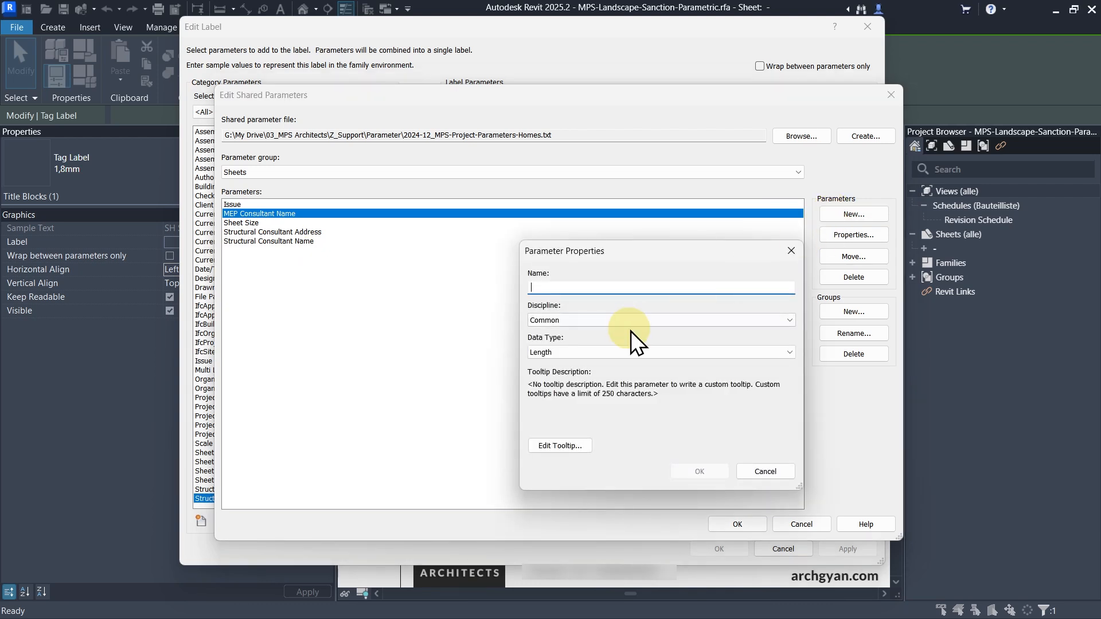
type("MEP Consulta")
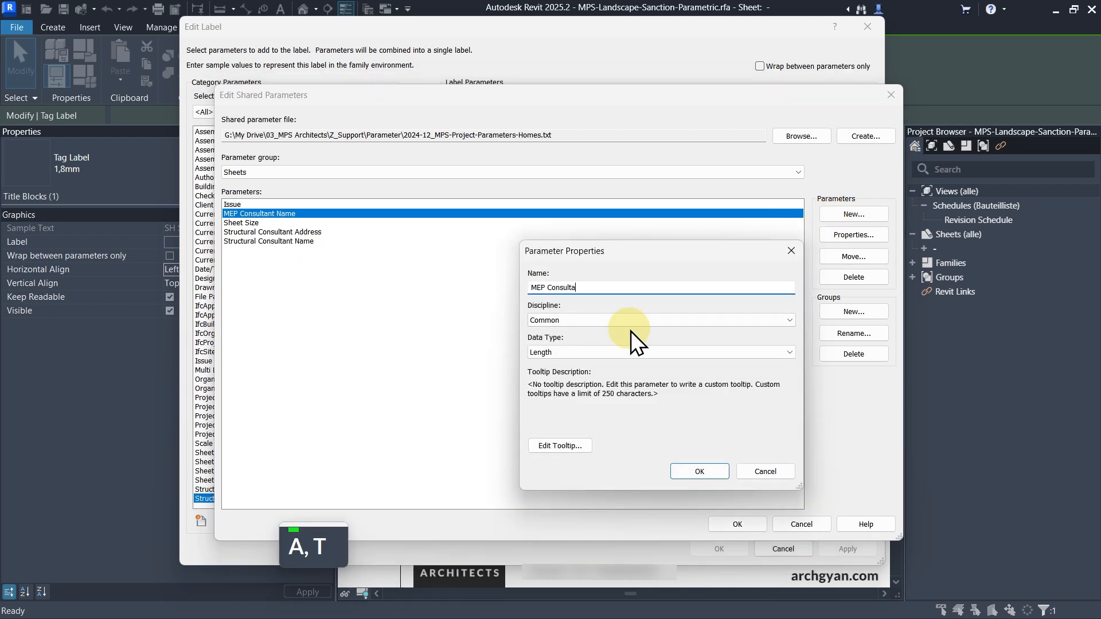
type("nt Address")
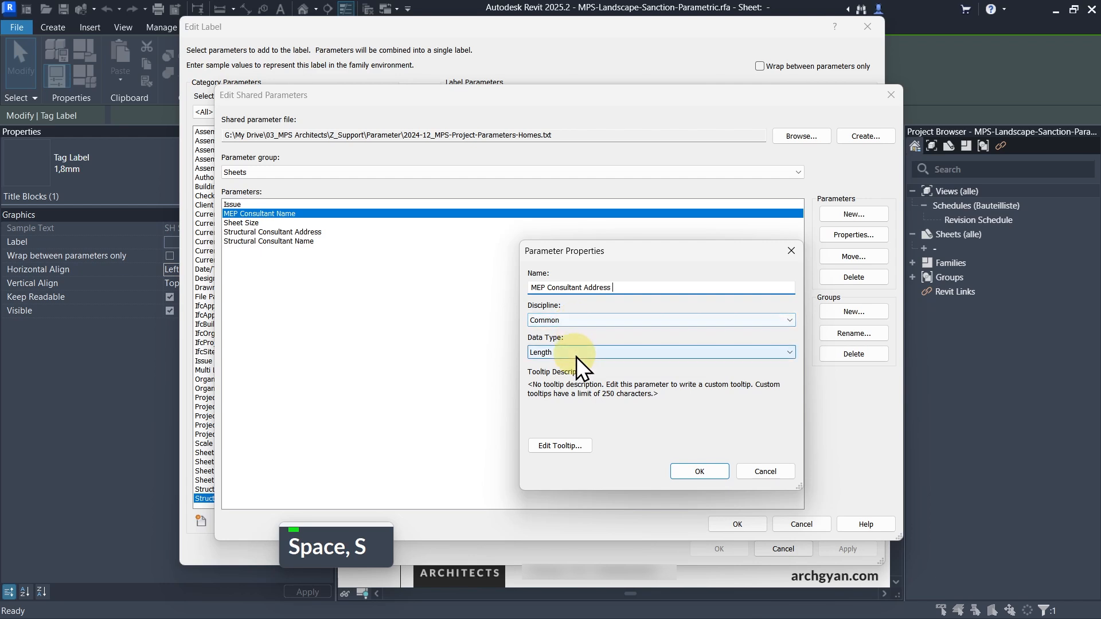
left_click(577, 352)
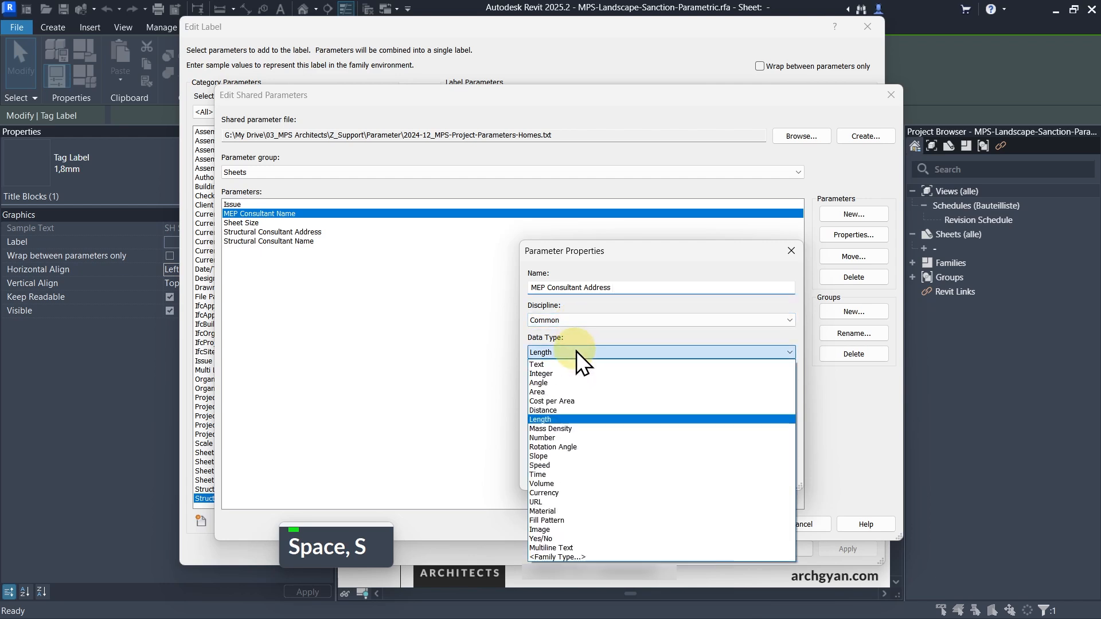
left_click(563, 547)
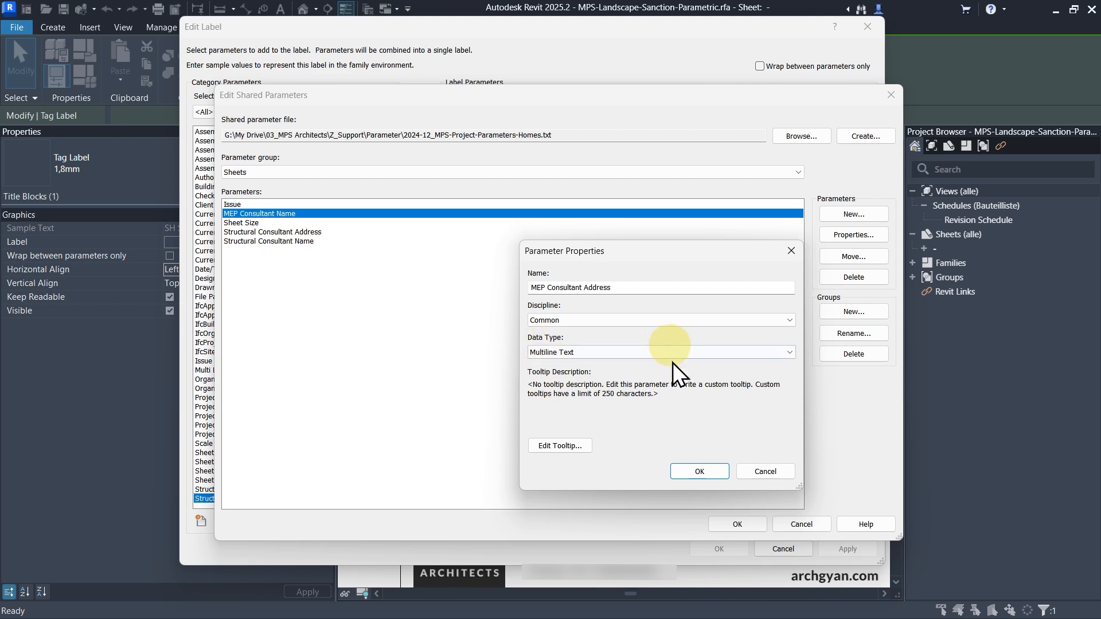
left_click(562, 321)
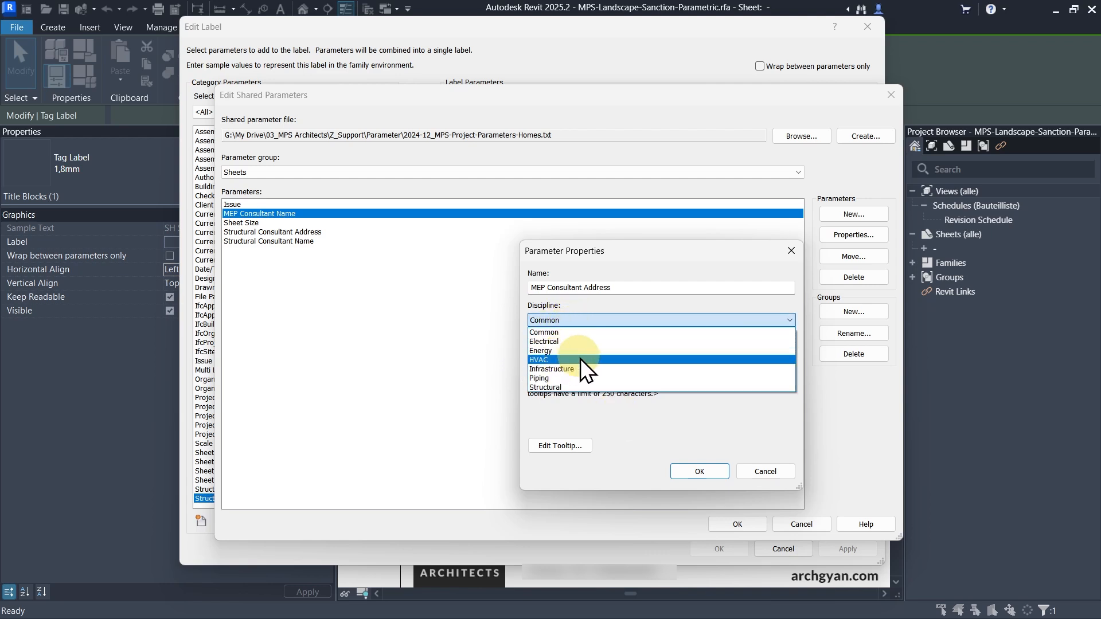
left_click(555, 332)
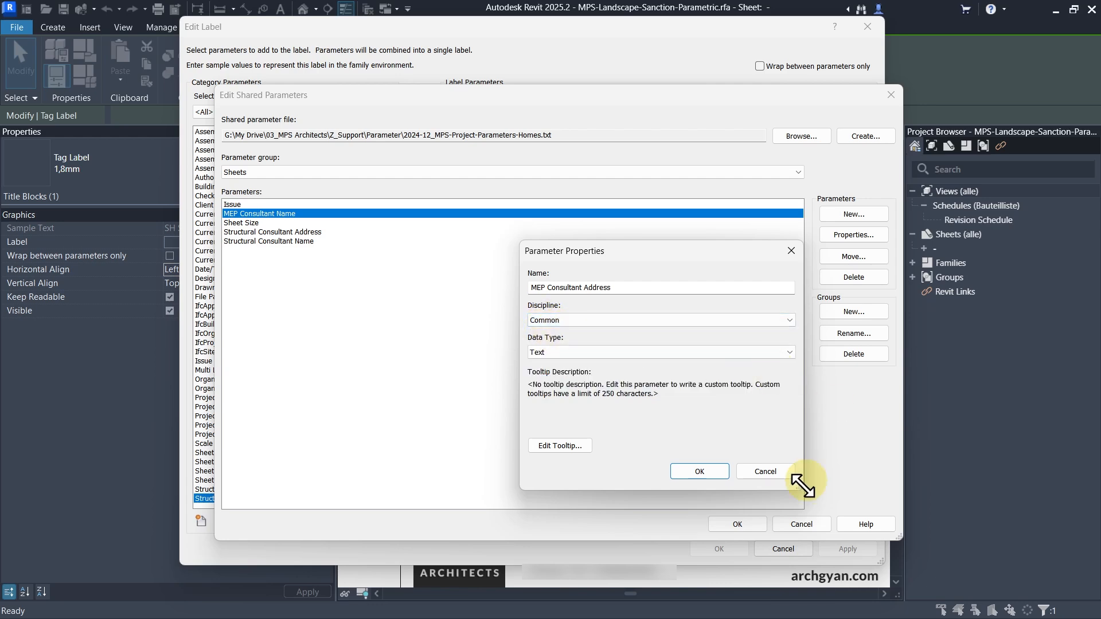
left_click(691, 471)
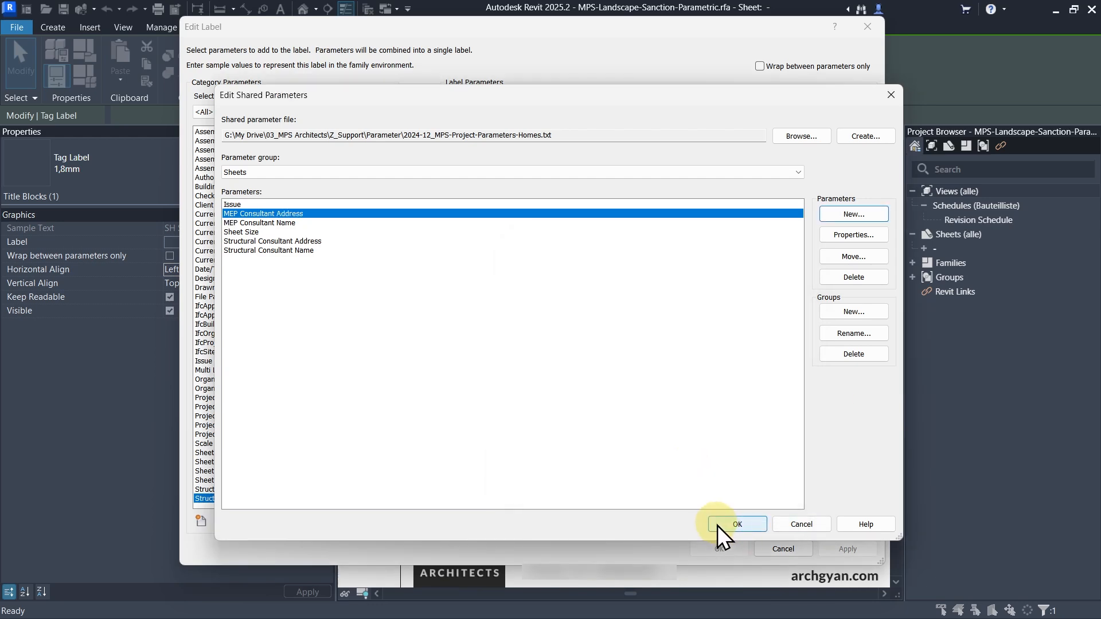
left_click(715, 524)
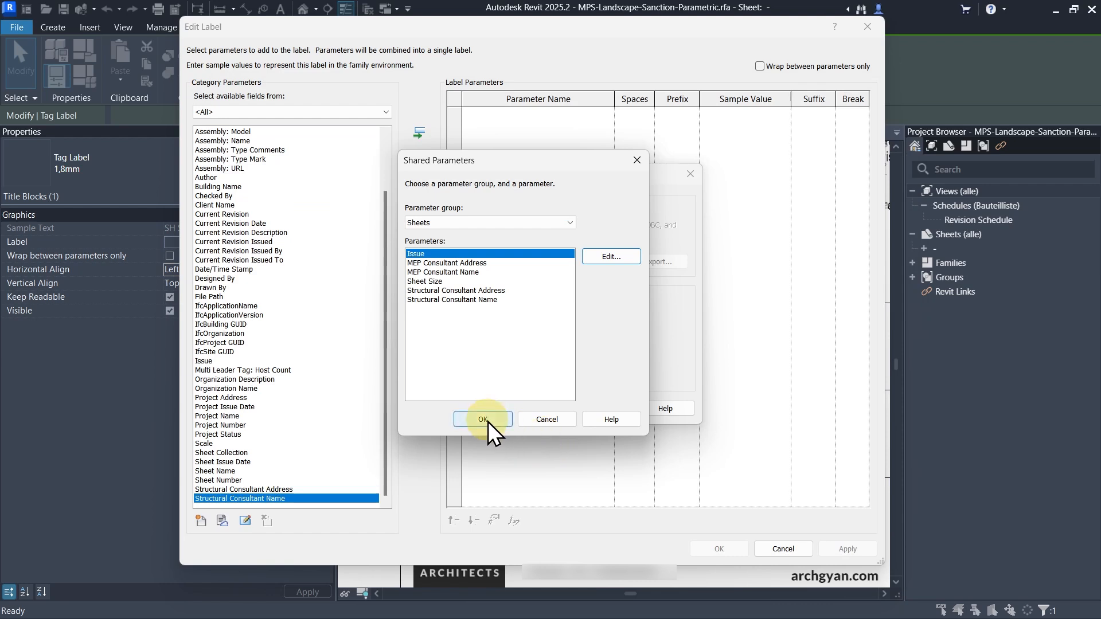
Add the MEP Consultant Name shared parameter to the label directly under the MEP CONSULTANTS heading
left_click(449, 270)
key("ctrl")
key("ctrl")
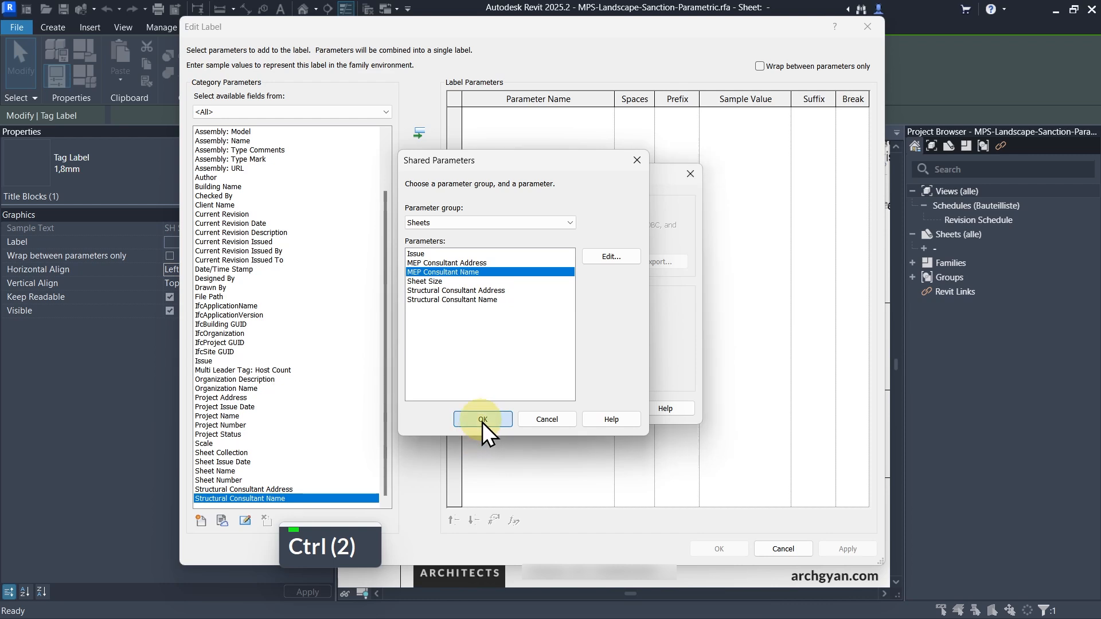
left_click(482, 419)
left_click(548, 408)
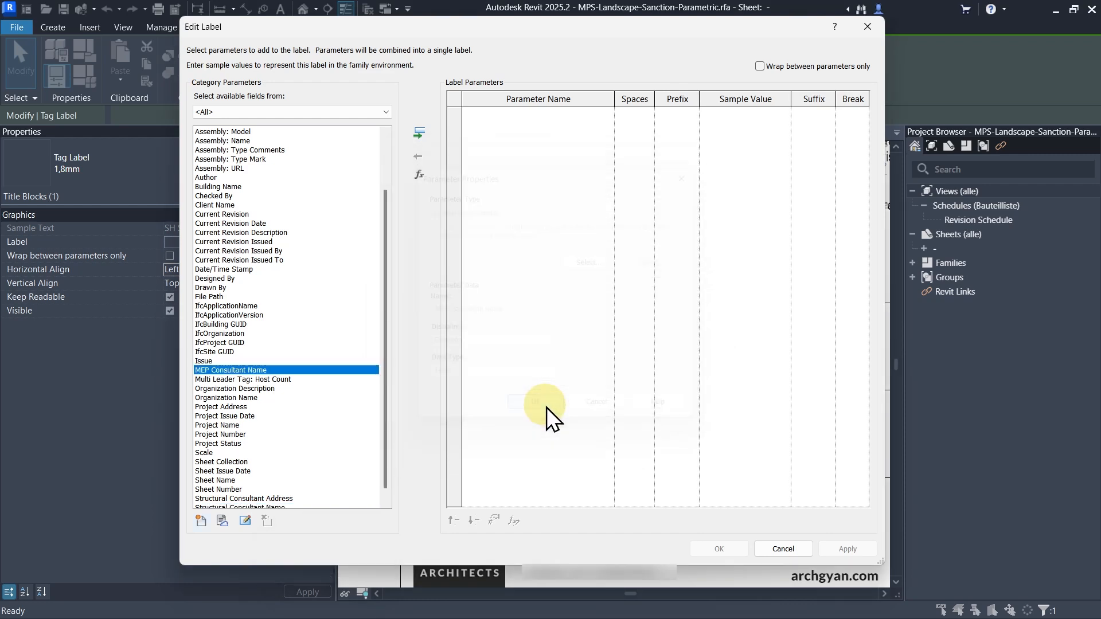
left_click(419, 134)
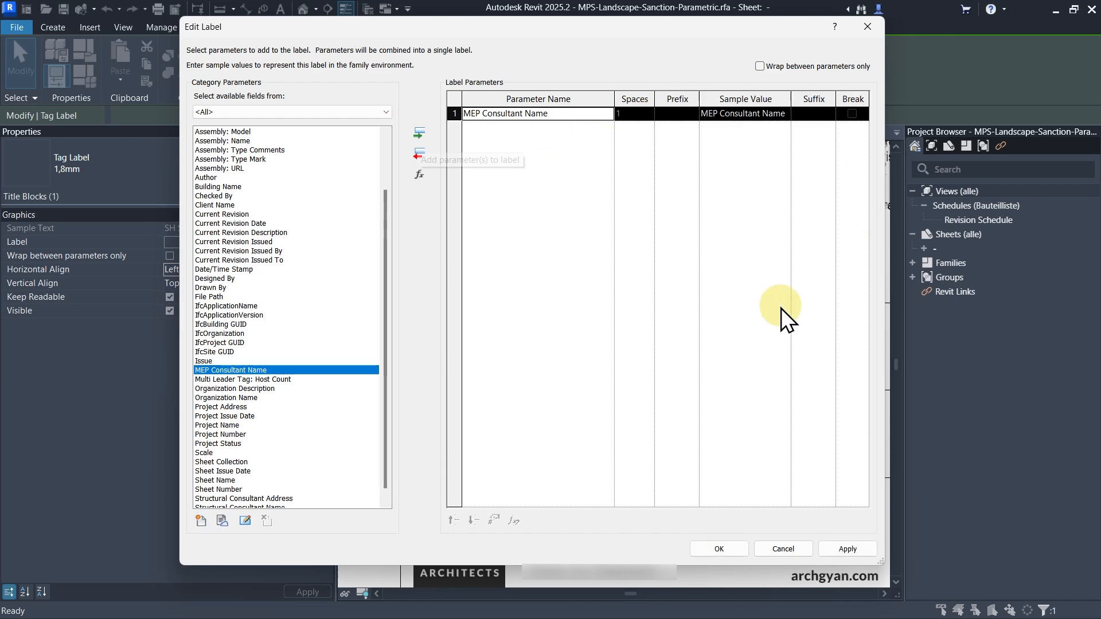
left_click(758, 114)
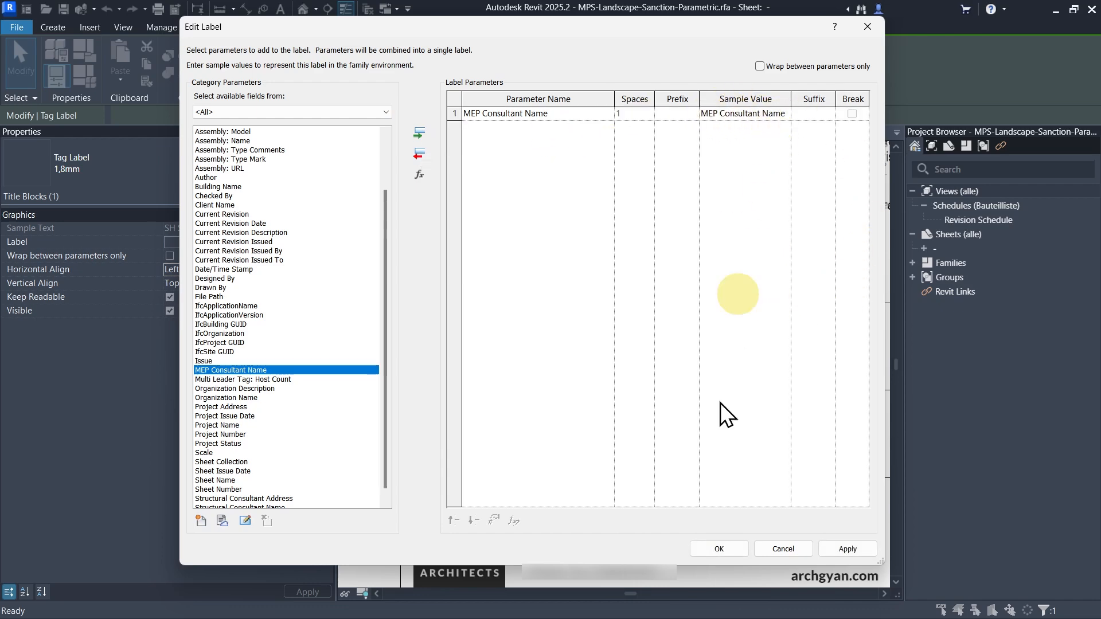
left_click(718, 549)
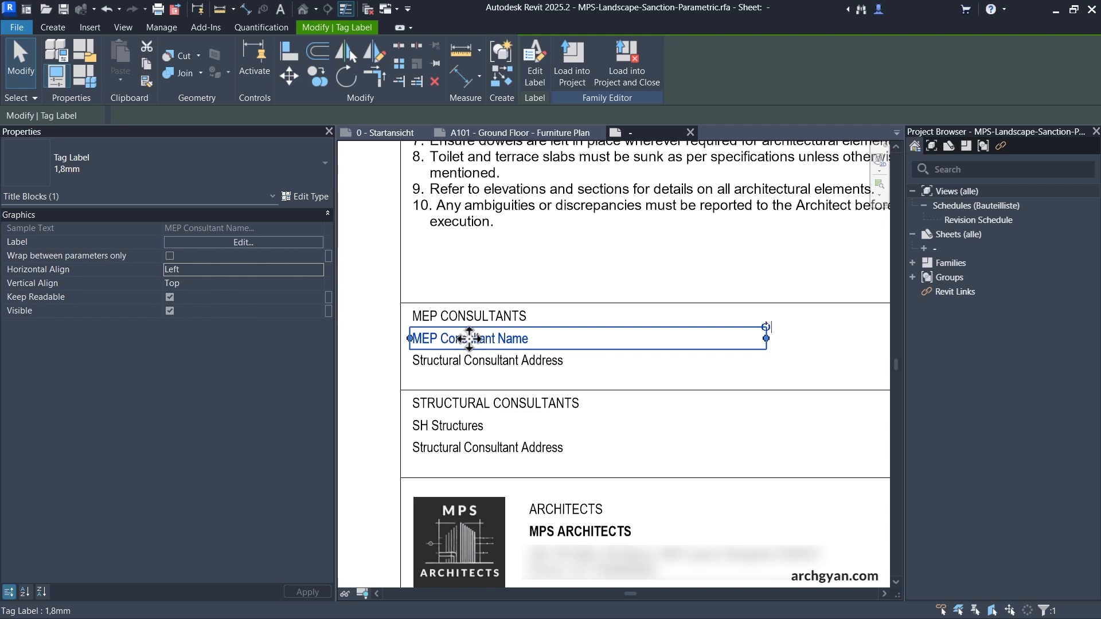
Remove the Structural Consultant Address parameter from the lower label in the MEP CONSULTANTS block
left_click(480, 361)
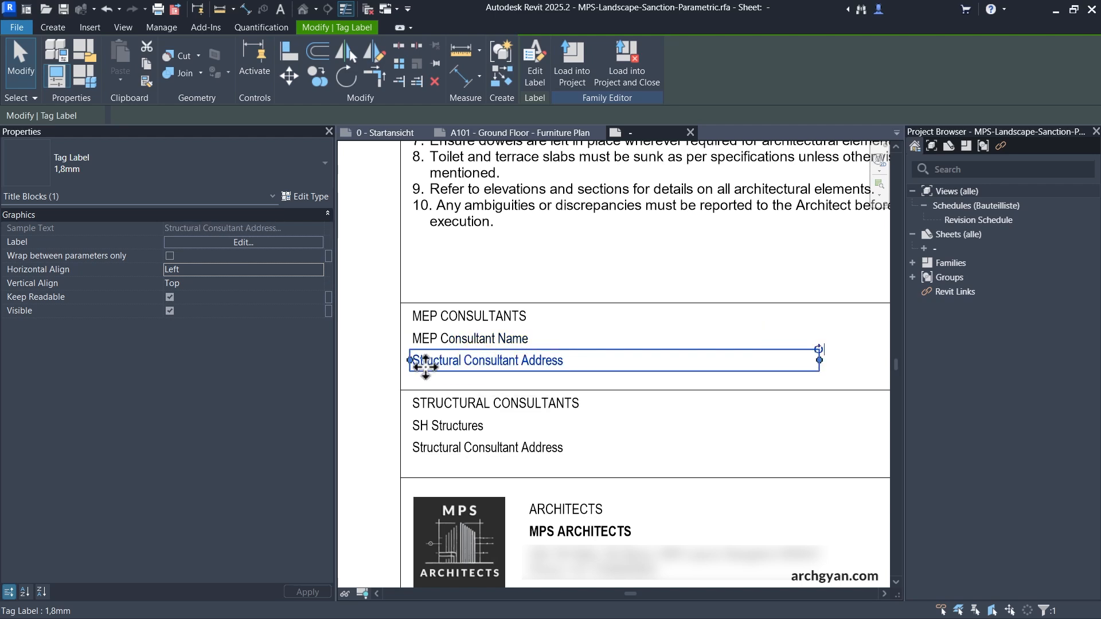
left_click(528, 56)
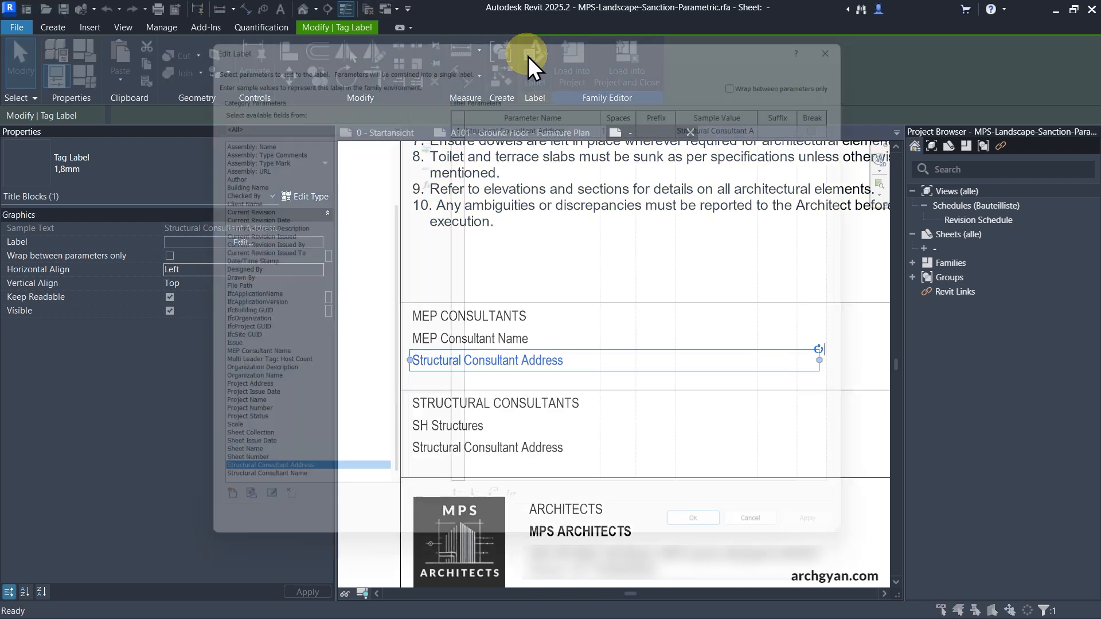
left_click(450, 114)
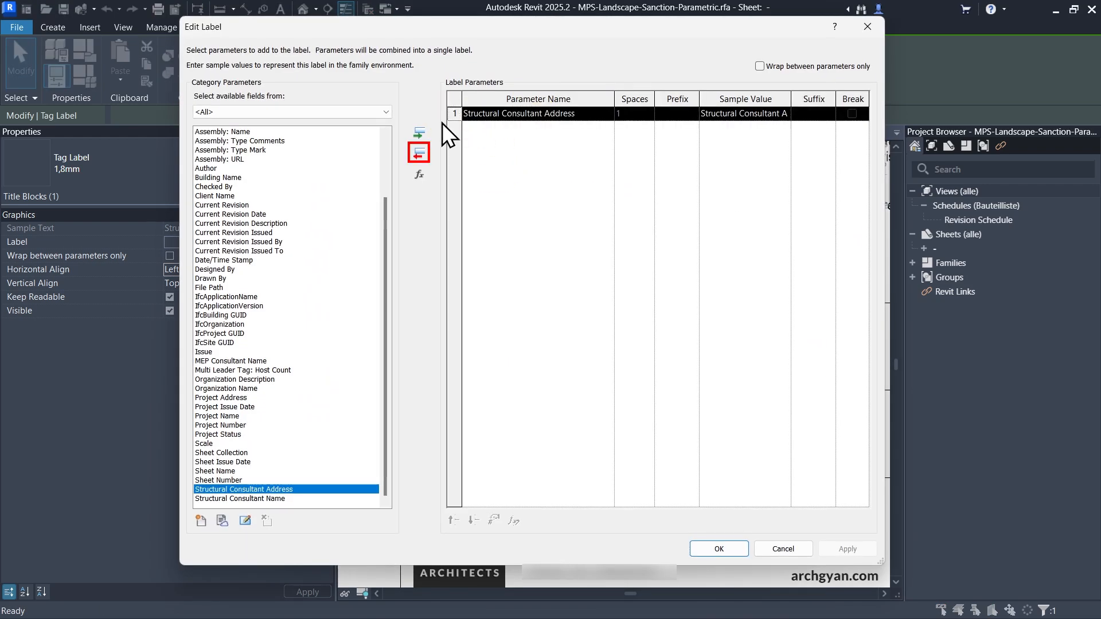
left_click(419, 154)
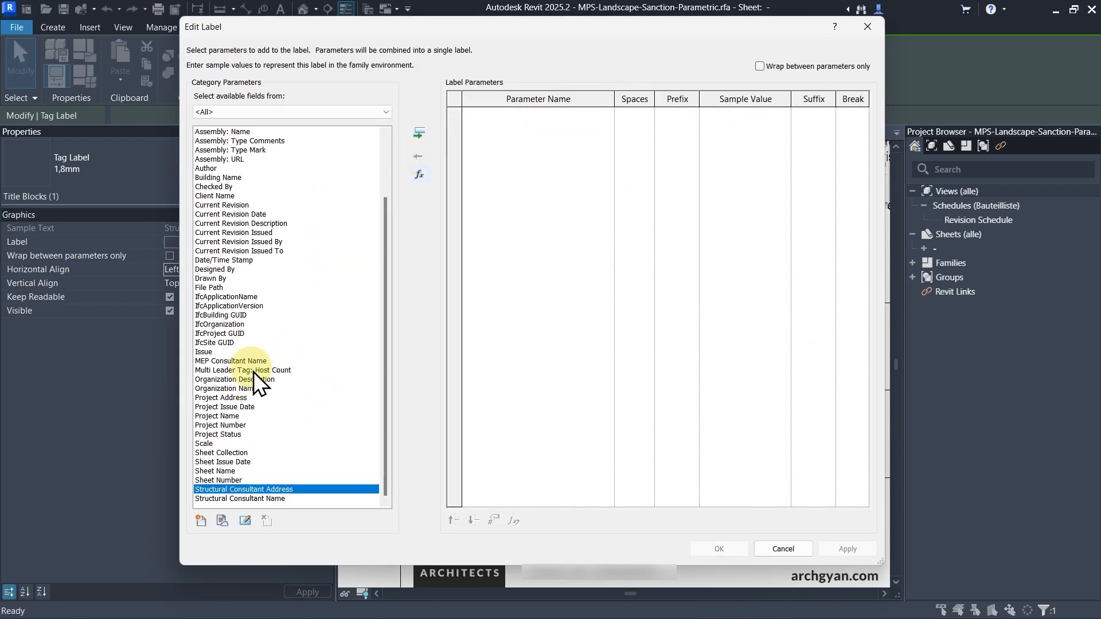
Make the MEP Consultant Address shared parameter available and assign it to the emptied lower label of the MEP CONSULTANTS block
left_click(249, 363)
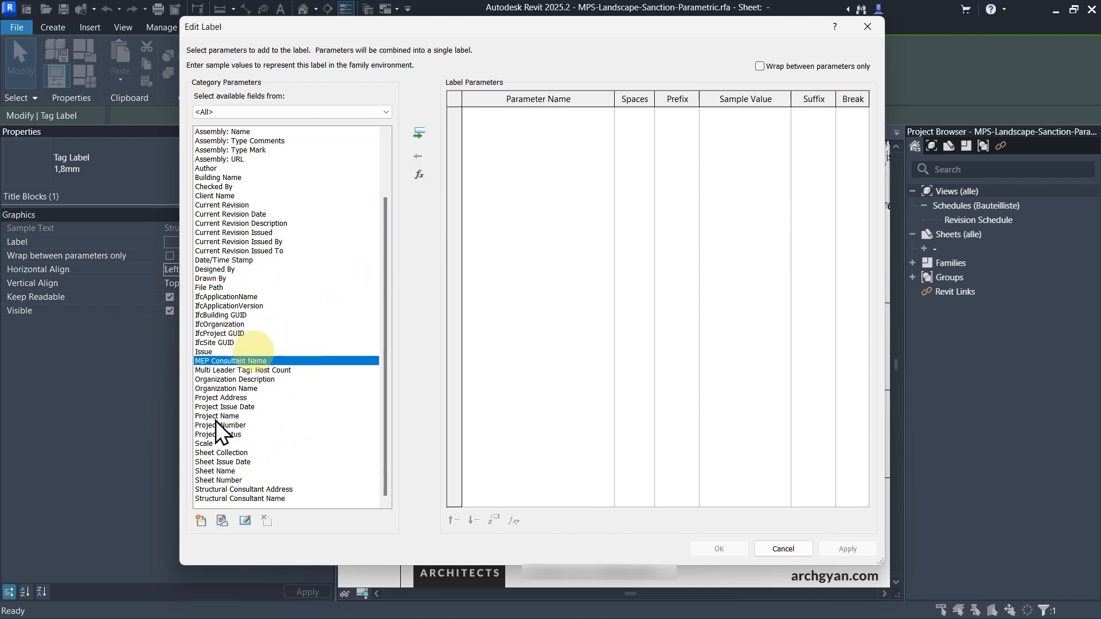
left_click(201, 521)
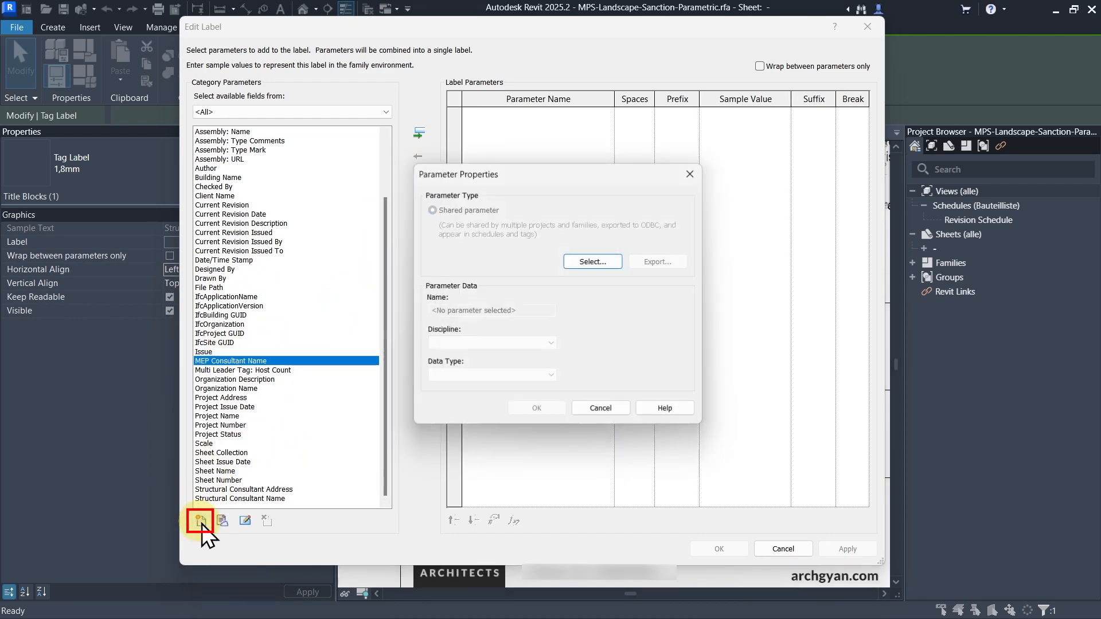
left_click(583, 262)
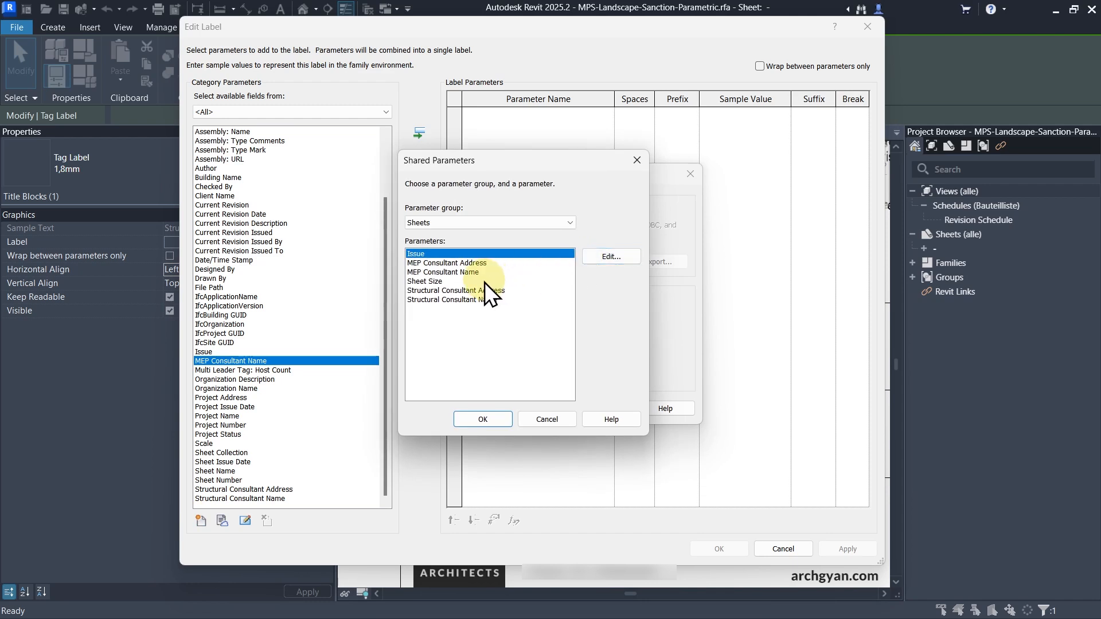
left_click(448, 263)
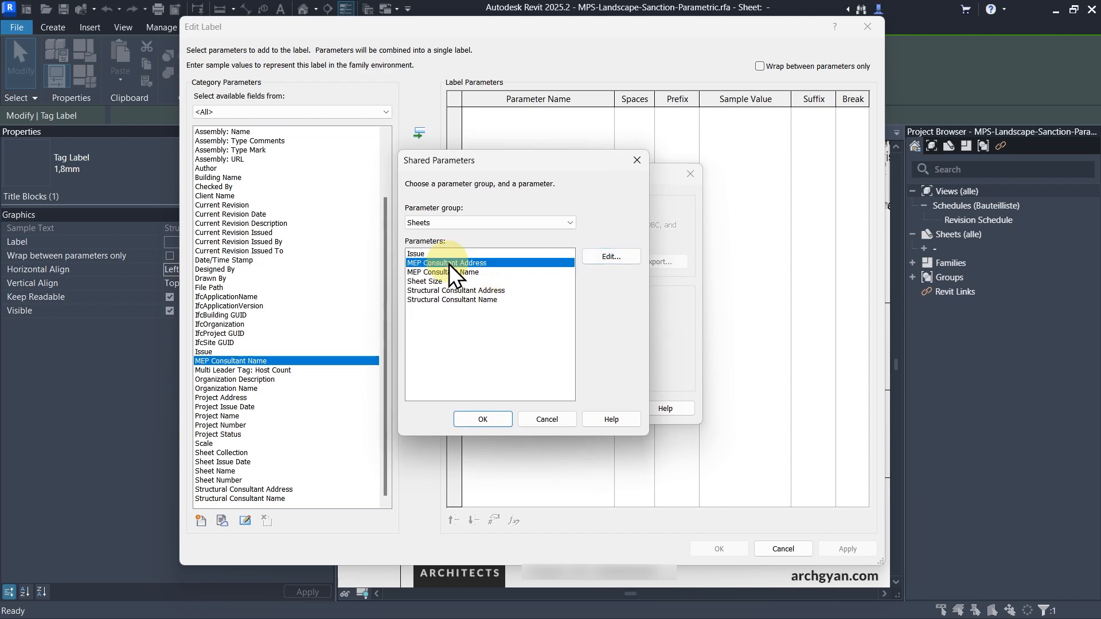
left_click(484, 417)
left_click(533, 408)
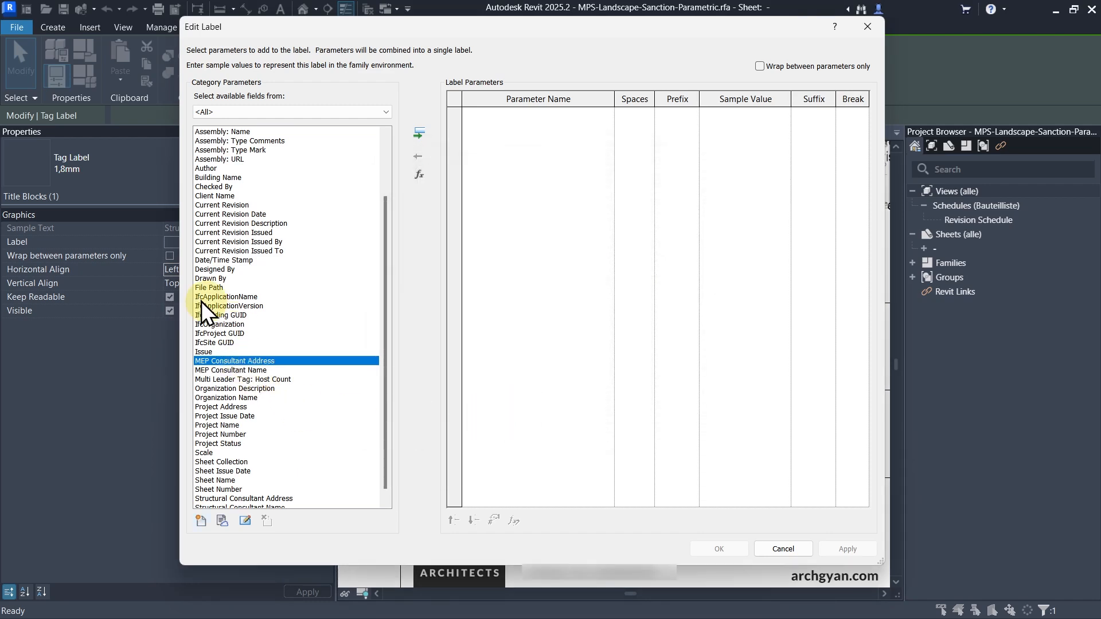
left_click(419, 133)
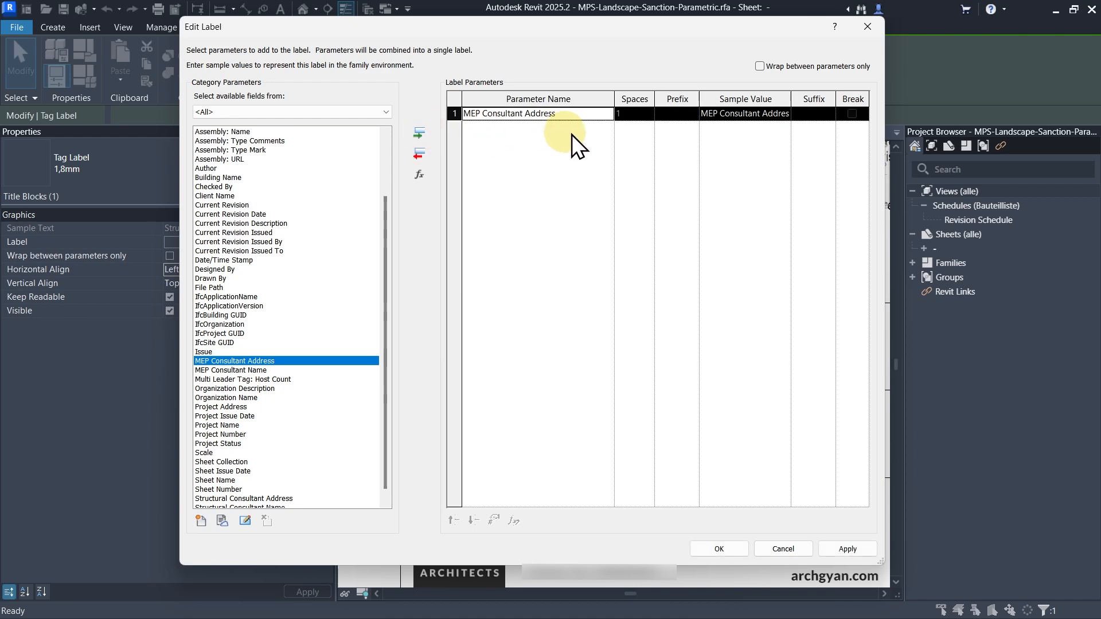
left_click(718, 549)
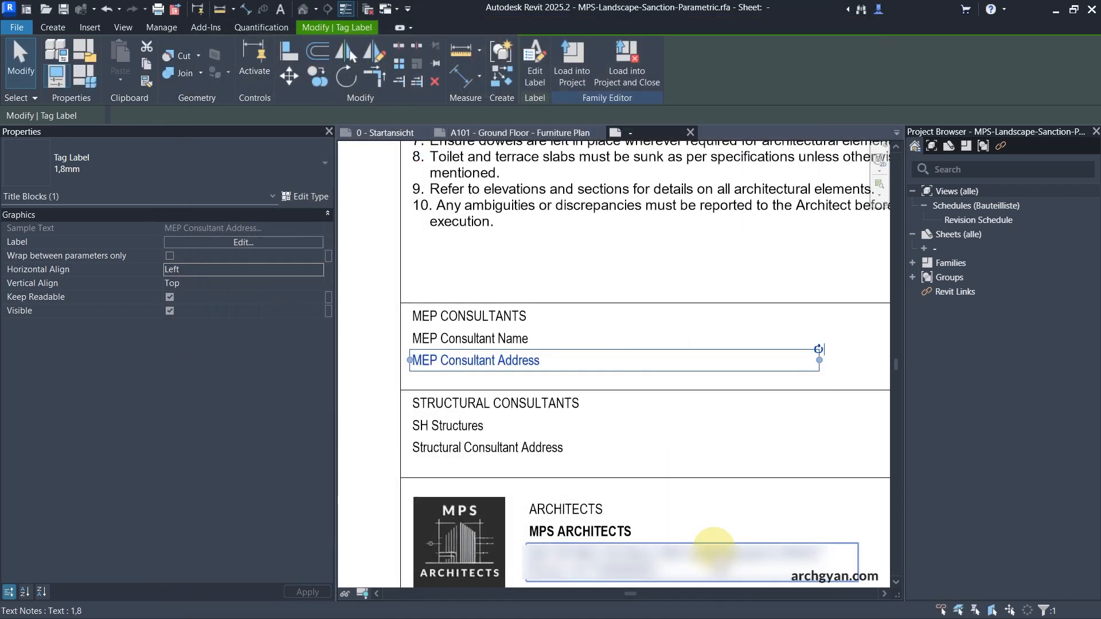
key("Escape")
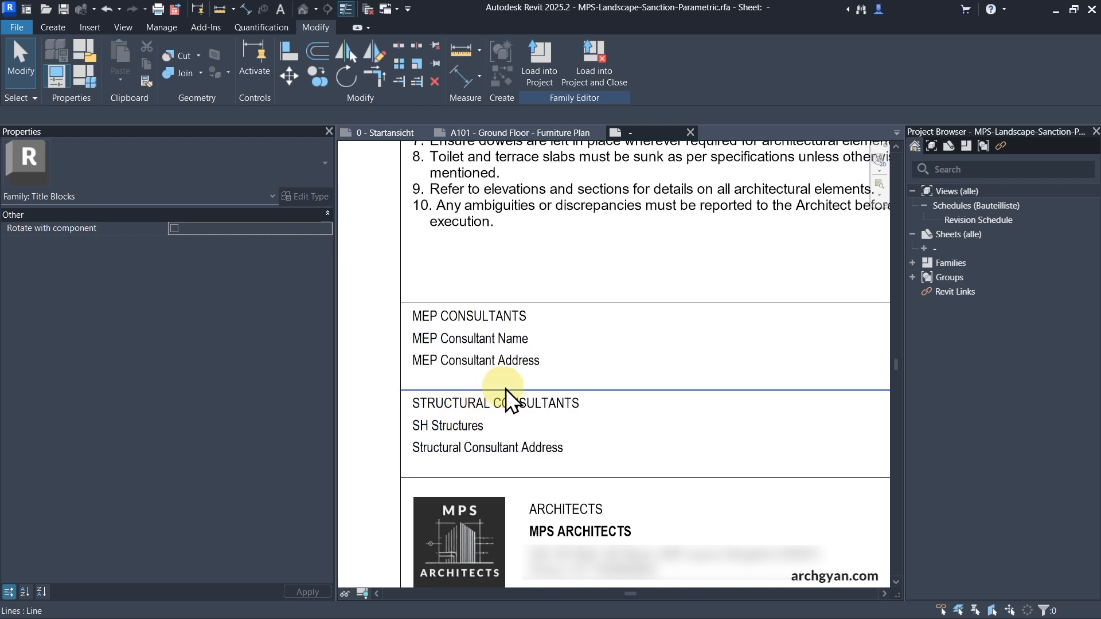
Load the edited title block family into the project, overwriting the existing version without its parameter values
scroll(545, 450, "down", 2)
scroll(714, 359, "down", 5)
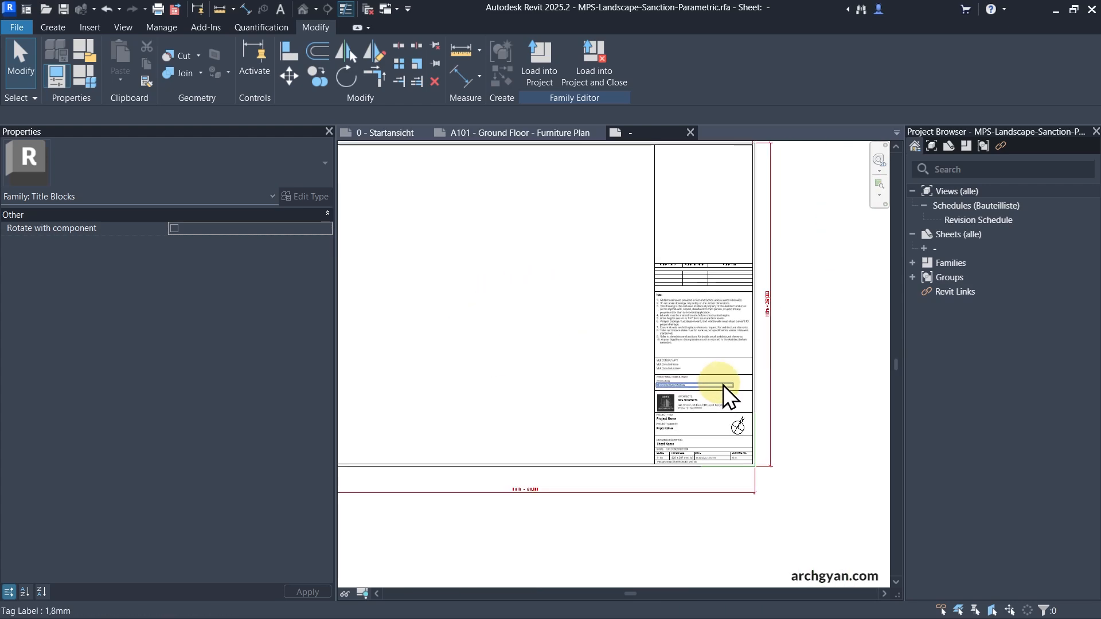
left_click(541, 56)
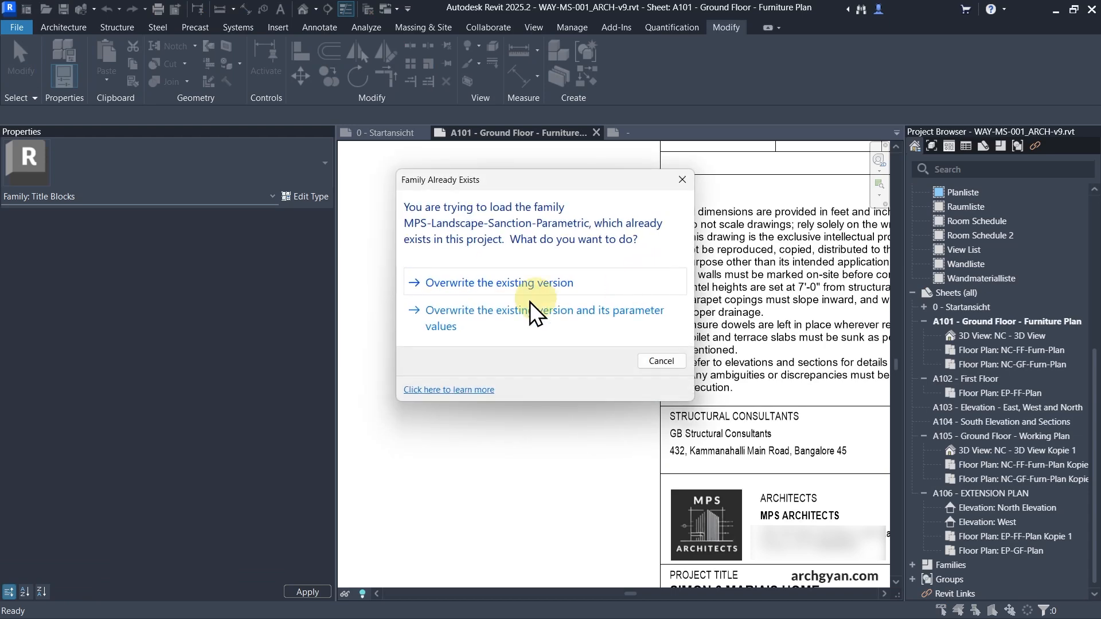
left_click(487, 284)
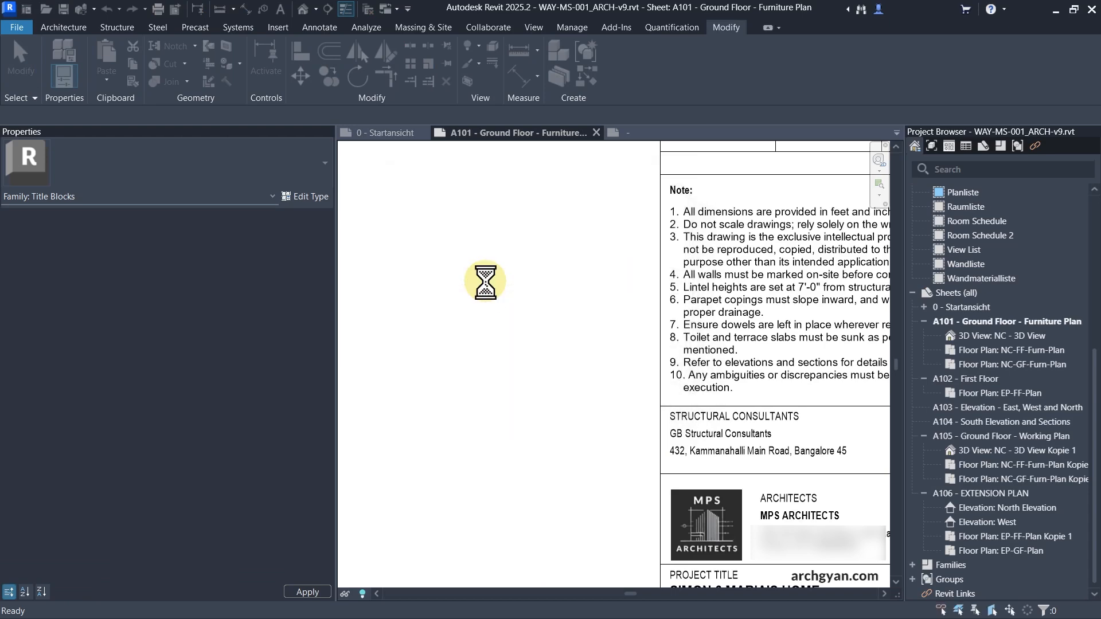
Select the title block on sheet A101 and examine its MEP CONSULTANTS labels against the structural consultant ones
middle_click_drag(758, 328, 484, 345)
left_click(484, 346)
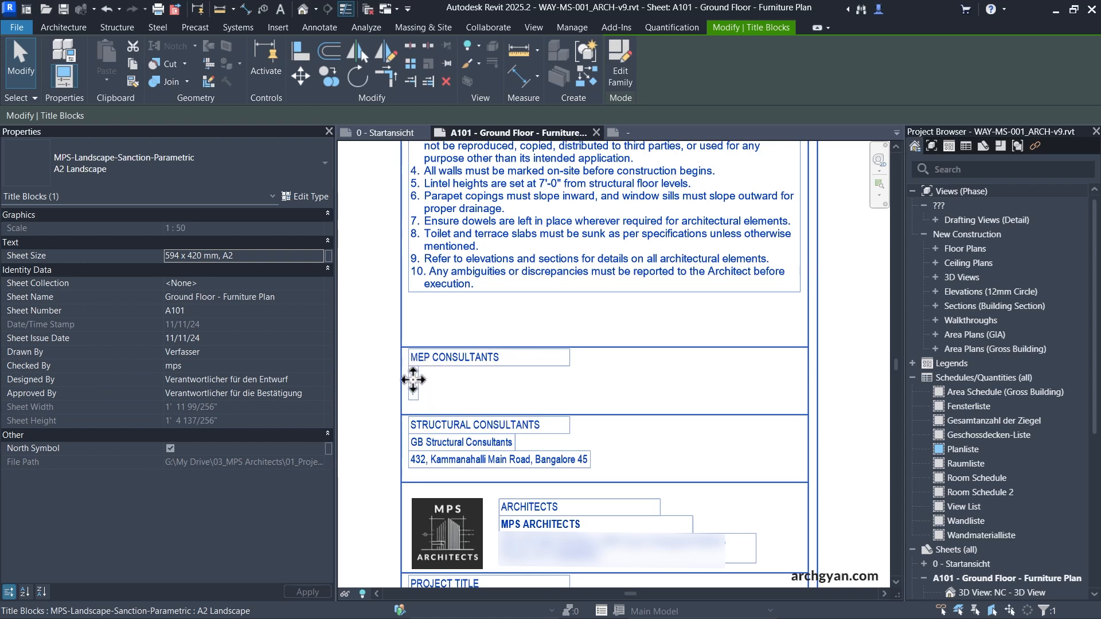
scroll(590, 396, "down", 5)
scroll(508, 407, "up", 6)
middle_click_drag(613, 376, 644, 392)
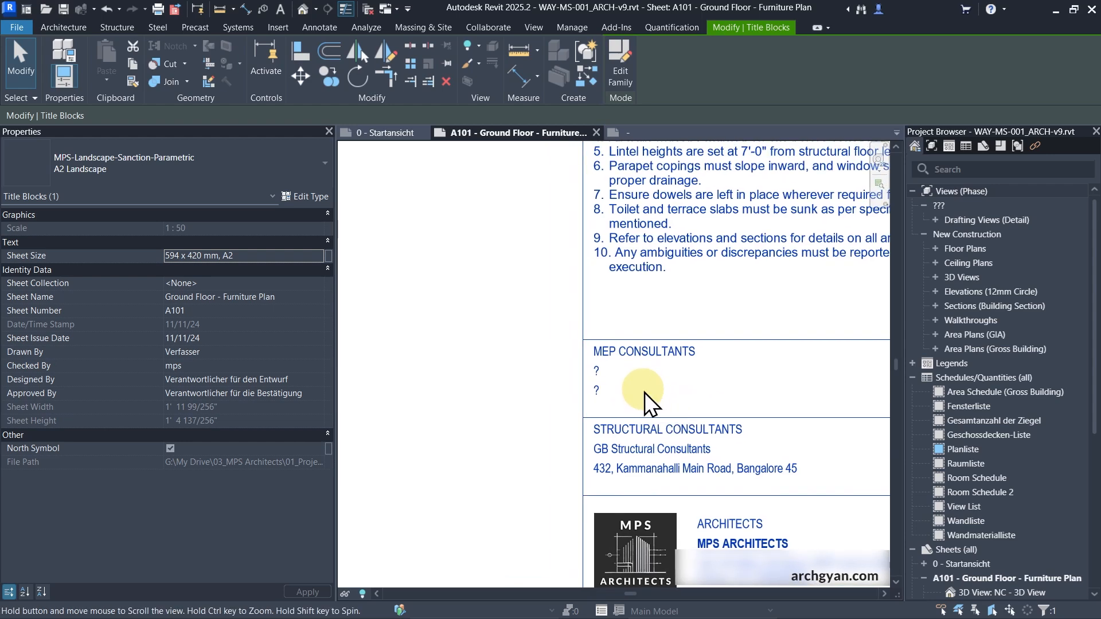
scroll(568, 344, "down", 5)
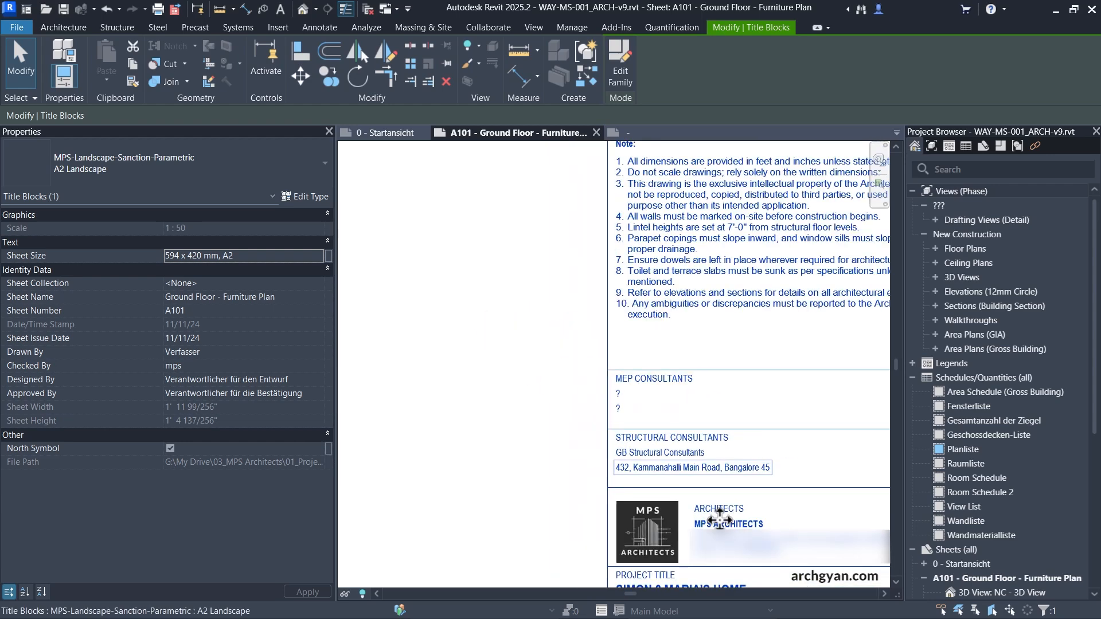
scroll(728, 484, "up", 4)
scroll(723, 458, "up", 3)
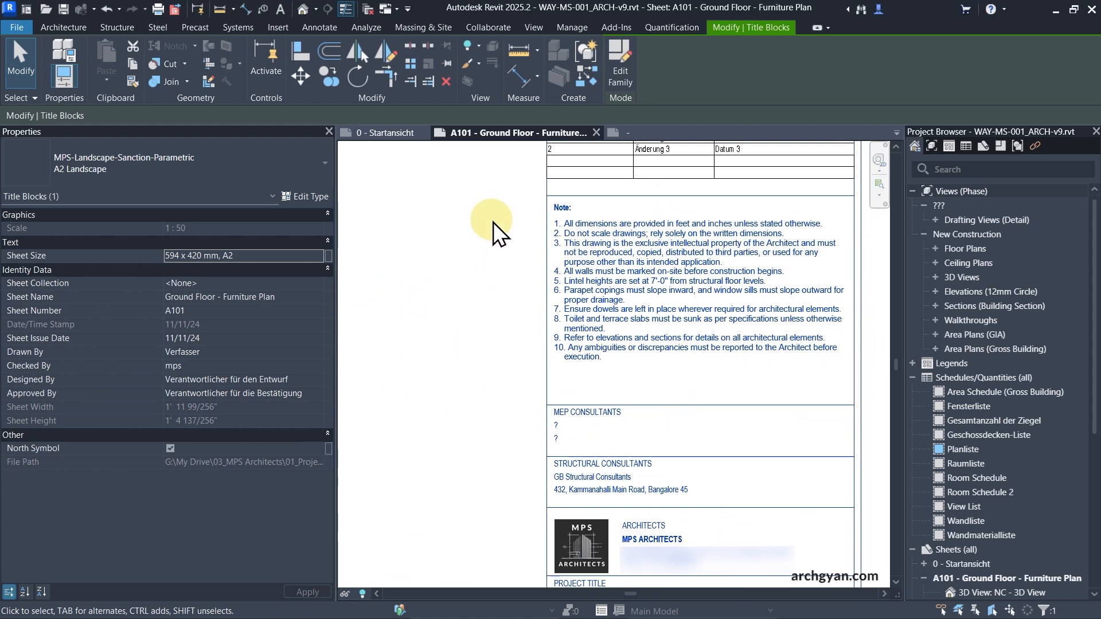
Review the structural consultant entries among the project parameters, and start a new parameter based on the MEP Consultant Name shared parameter
left_click(569, 27)
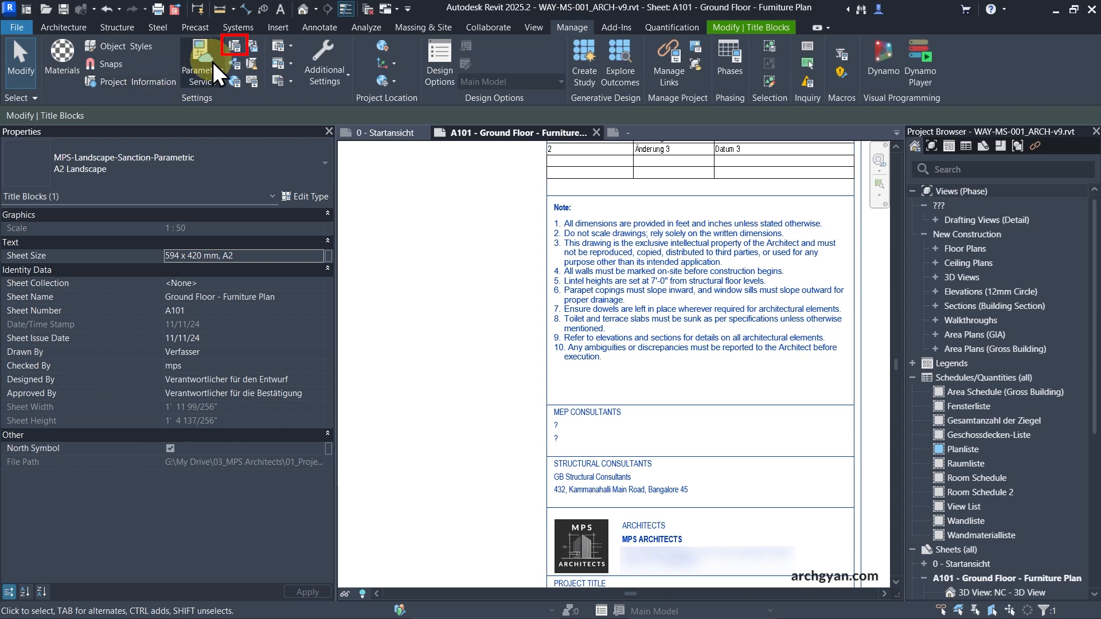
left_click(235, 47)
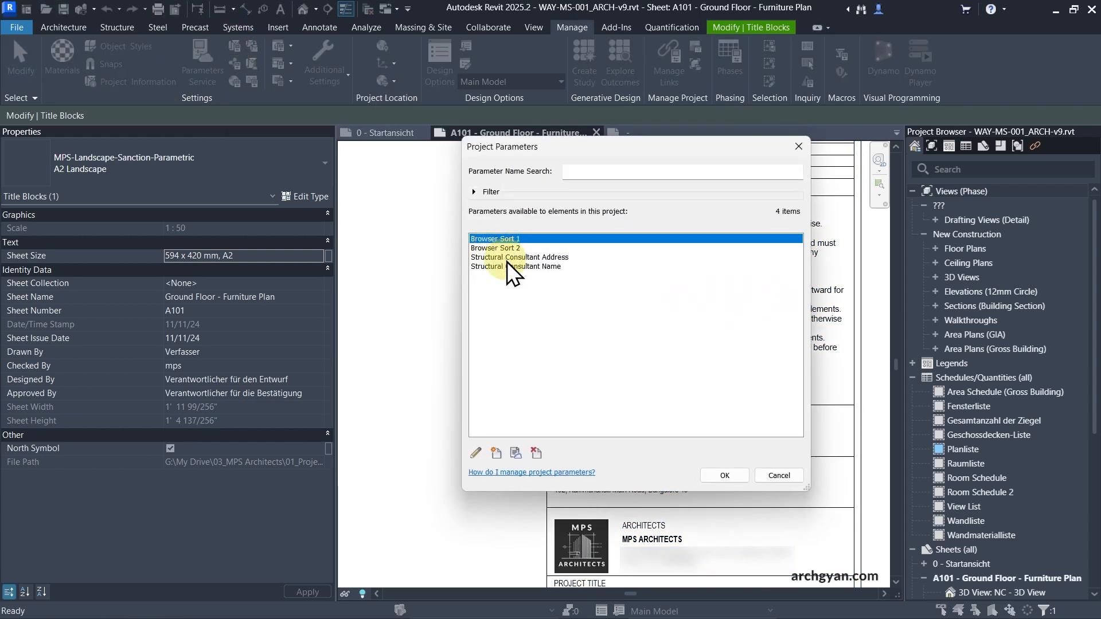
left_click(507, 258)
left_click(507, 266)
left_click(506, 258)
left_click(507, 266)
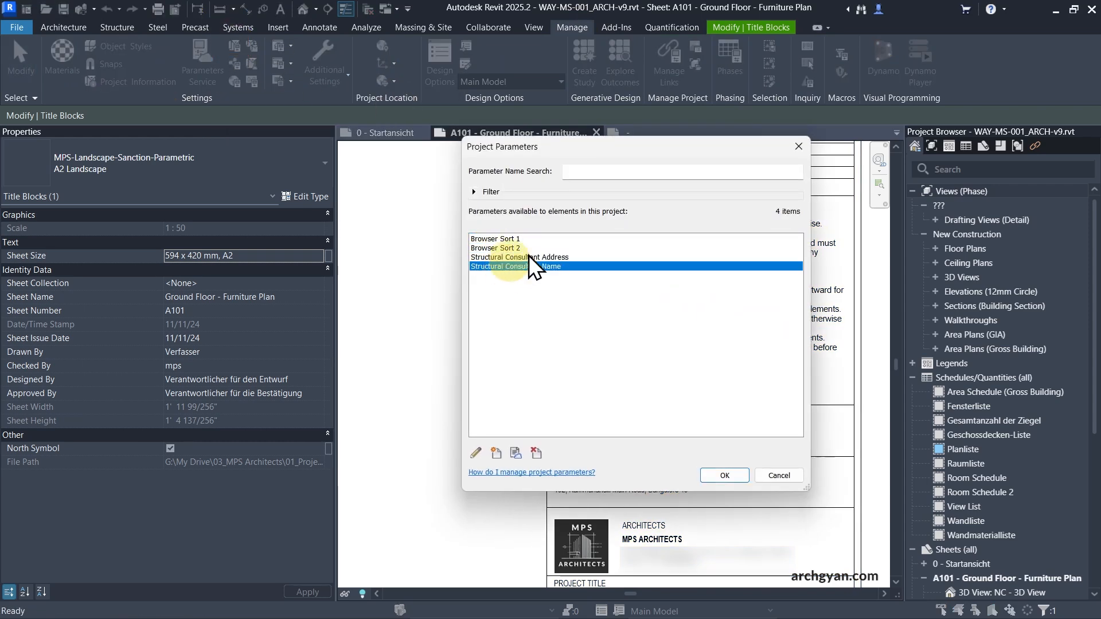
left_click_drag(618, 148, 494, 139)
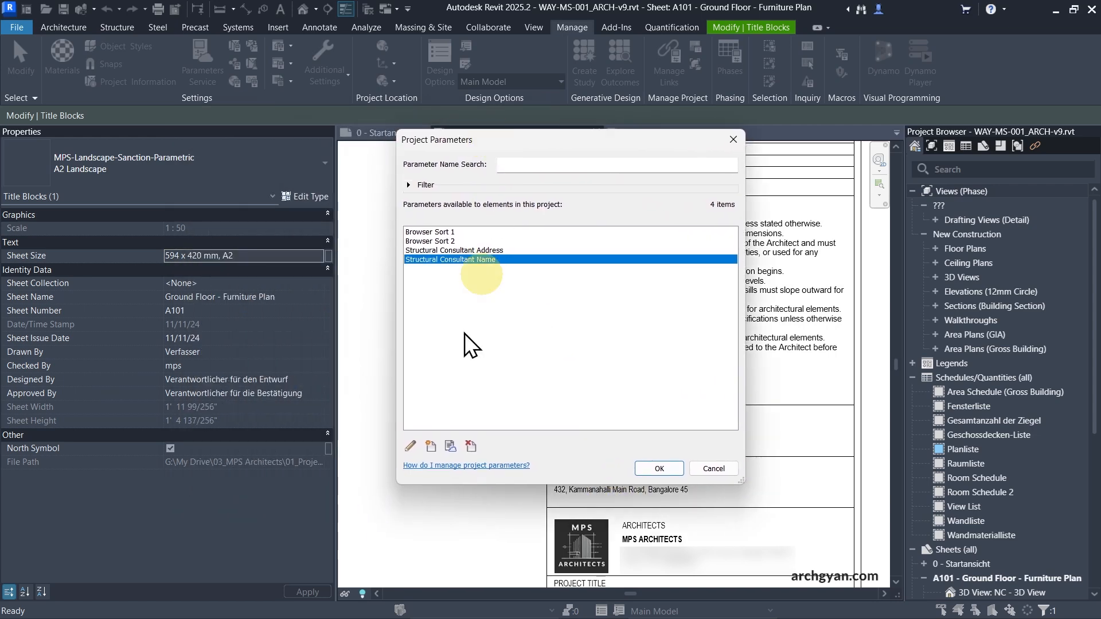
left_click(430, 446)
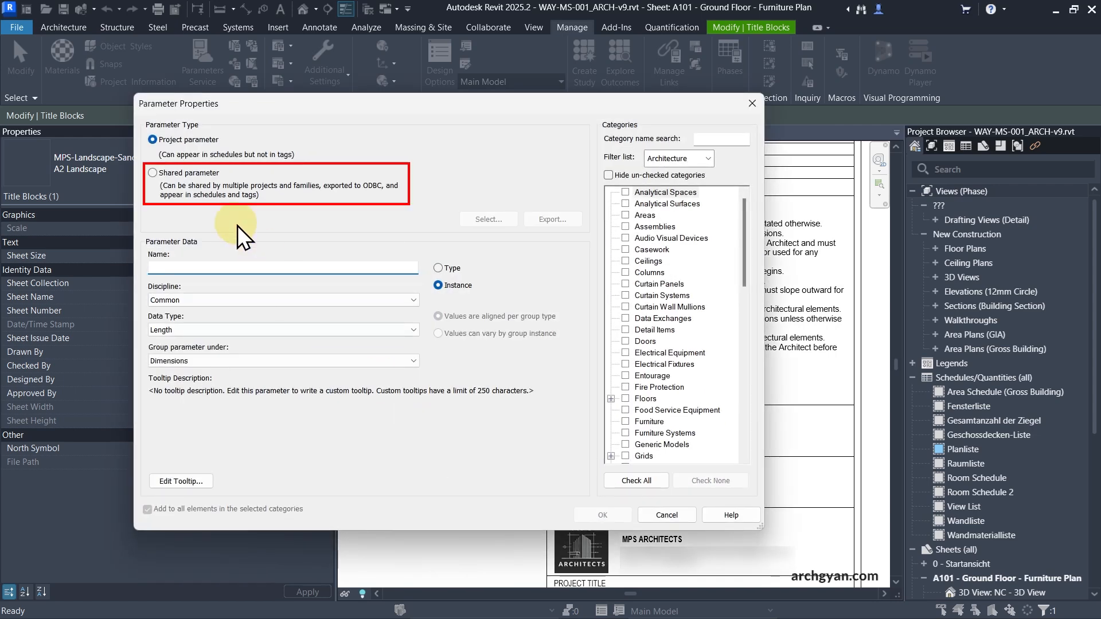
left_click(181, 174)
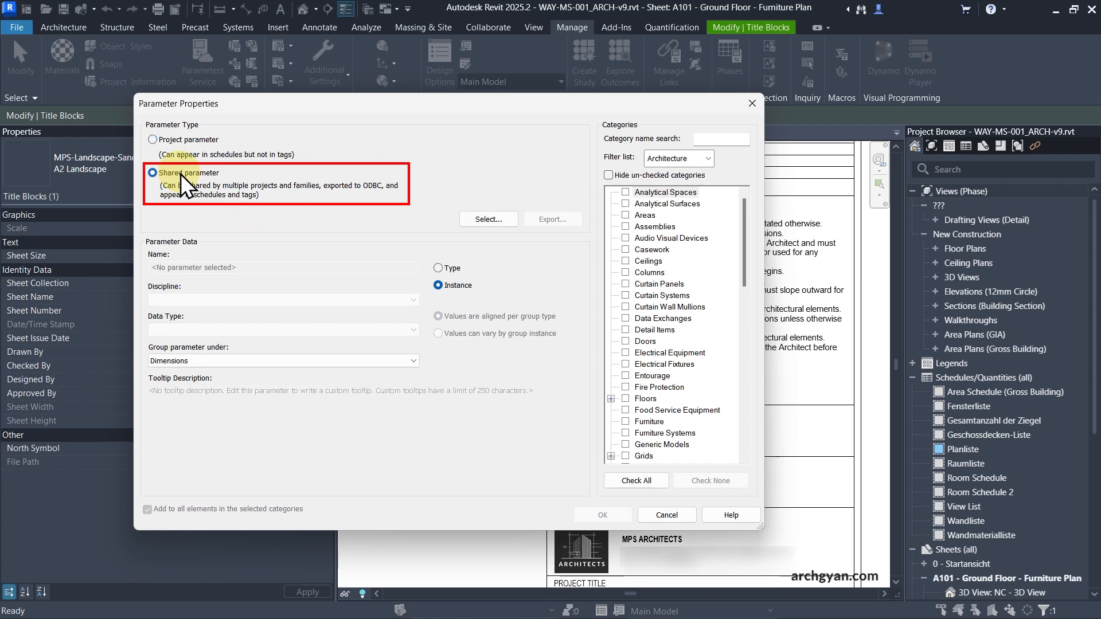
left_click(475, 220)
left_click(459, 272)
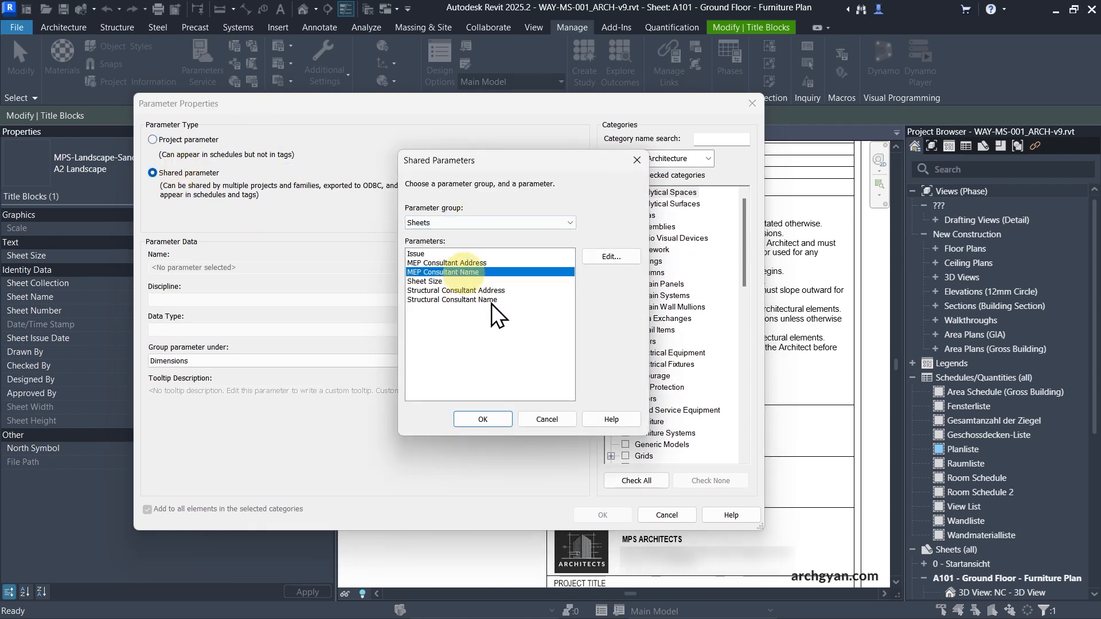
left_click(481, 420)
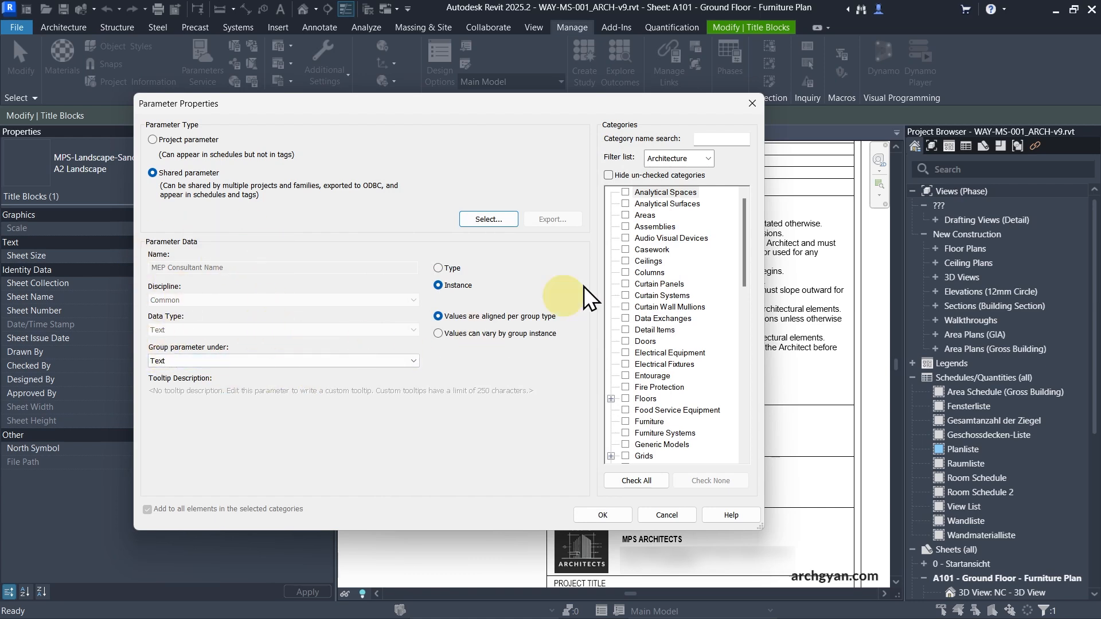
Apply the MEP Consultant Name parameter to the Project Information category and accept the project parameters
left_click_drag(743, 220, 746, 334)
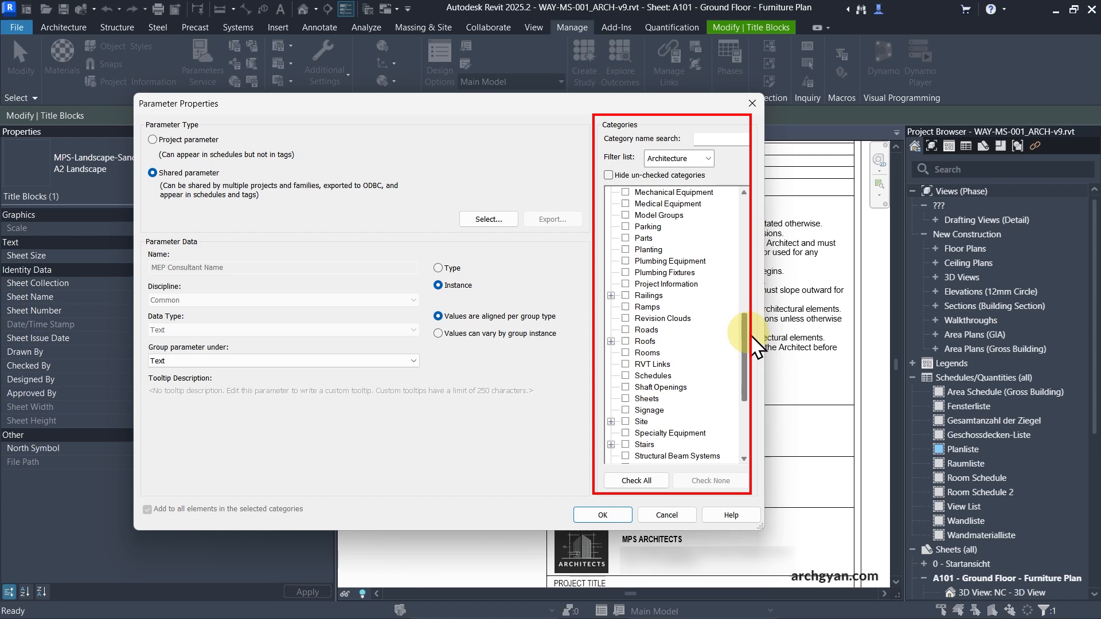
left_click(654, 283)
left_click(625, 283)
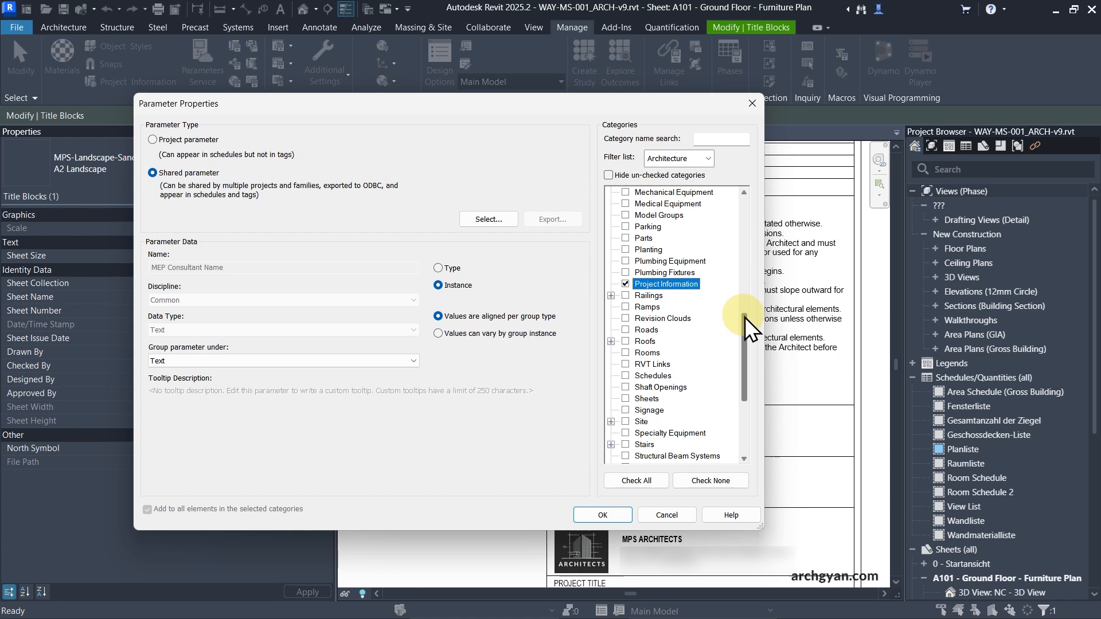
mouse_move(744, 318)
left_mouse_down()
mouse_move(748, 378)
mouse_move(743, 320)
left_mouse_up()
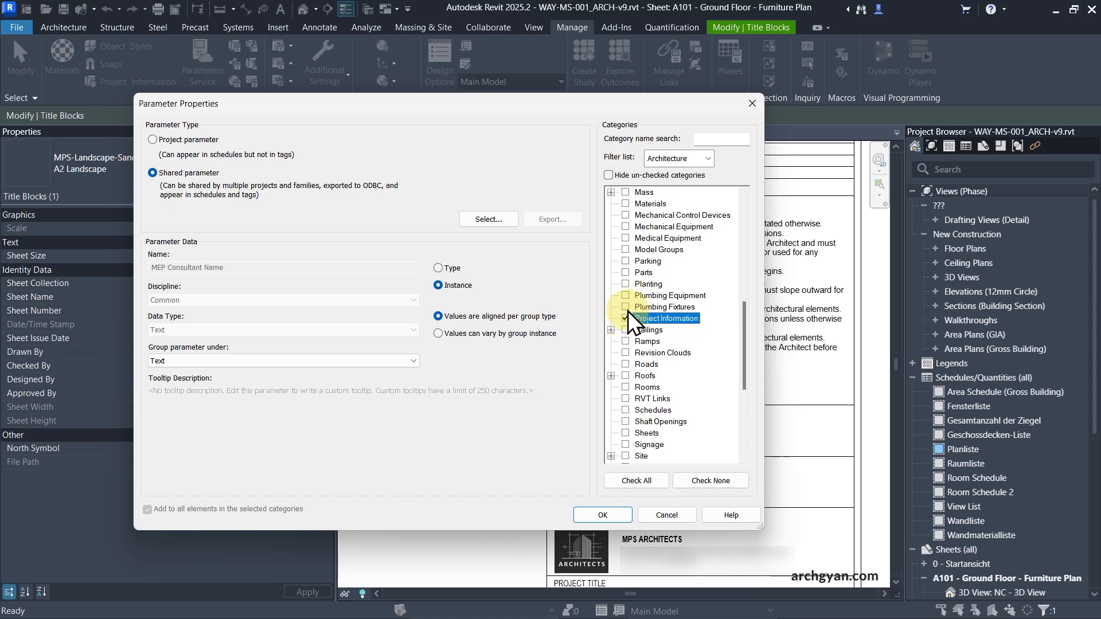
left_click(590, 510)
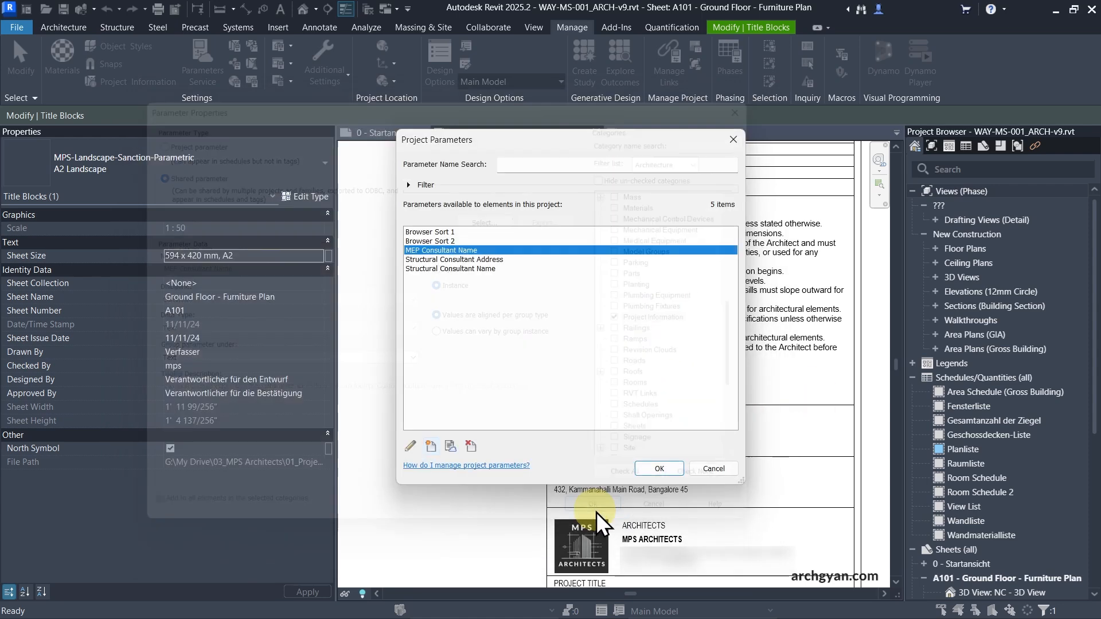
left_click(660, 469)
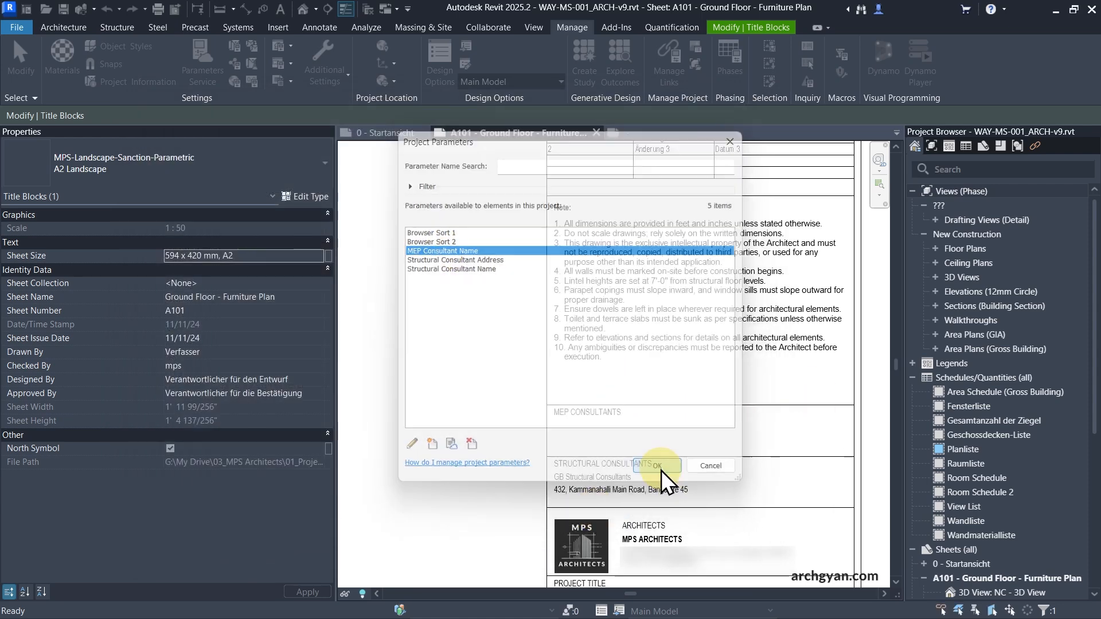
Set MEP Consultant Name to "AF MEP Consultants Pvt Ltd" in the project information
left_click(562, 426)
left_click(560, 428)
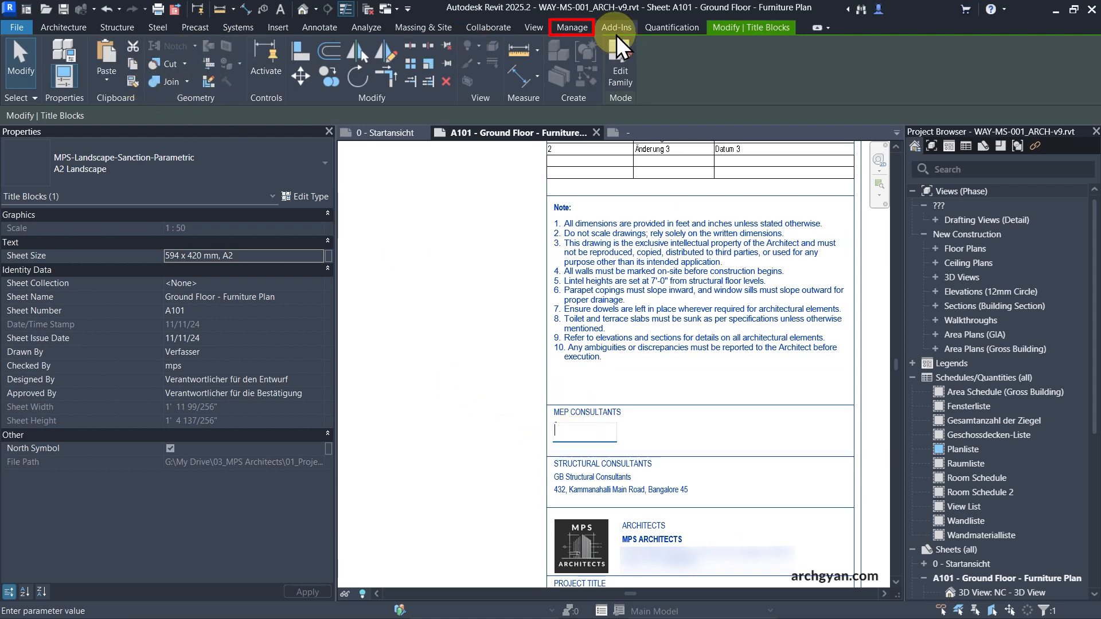
left_click(573, 28)
left_click(116, 81)
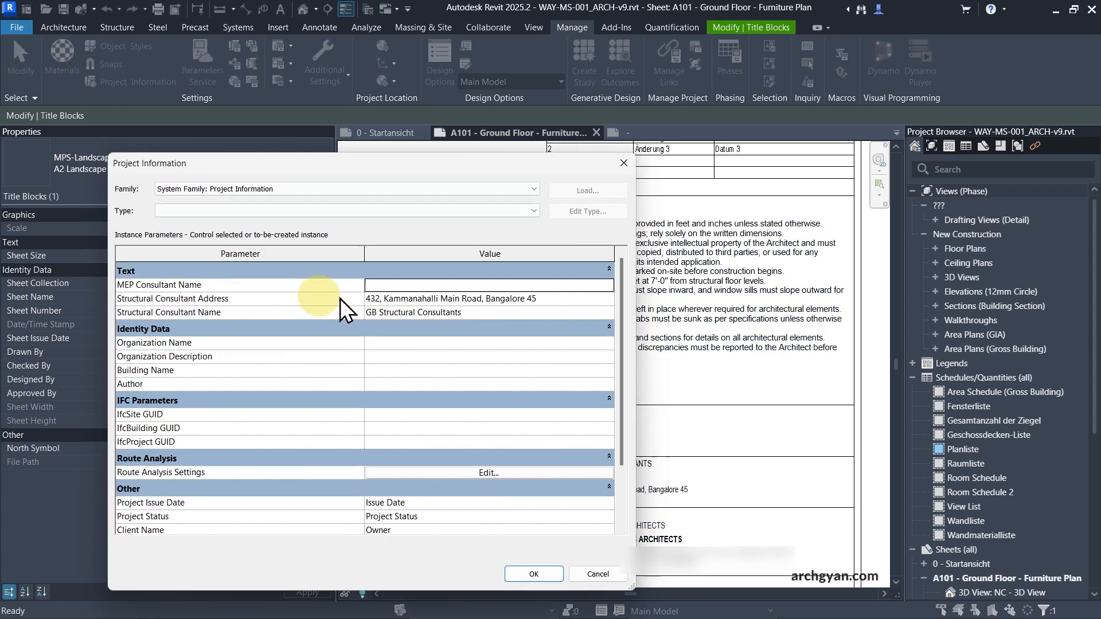
left_click(384, 285)
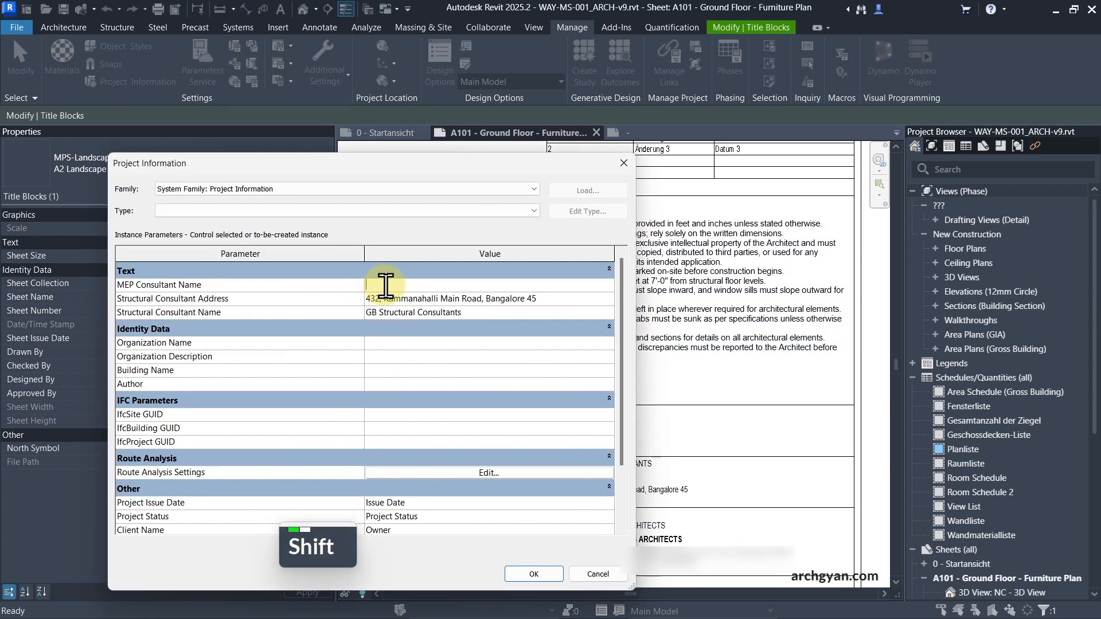
type("AF ME")
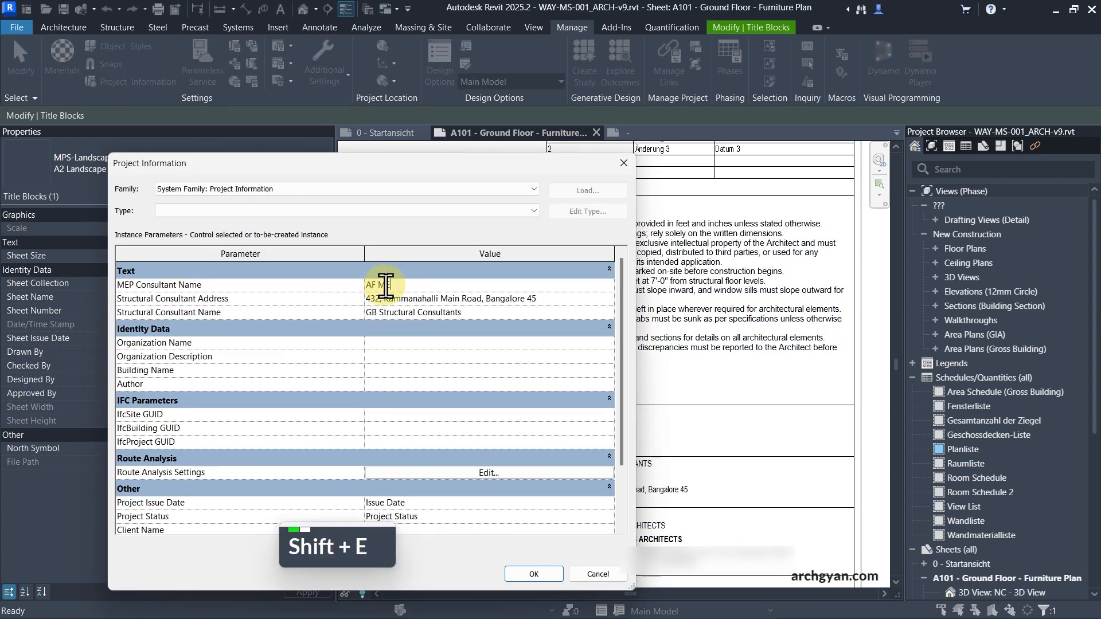
type("P Consultants")
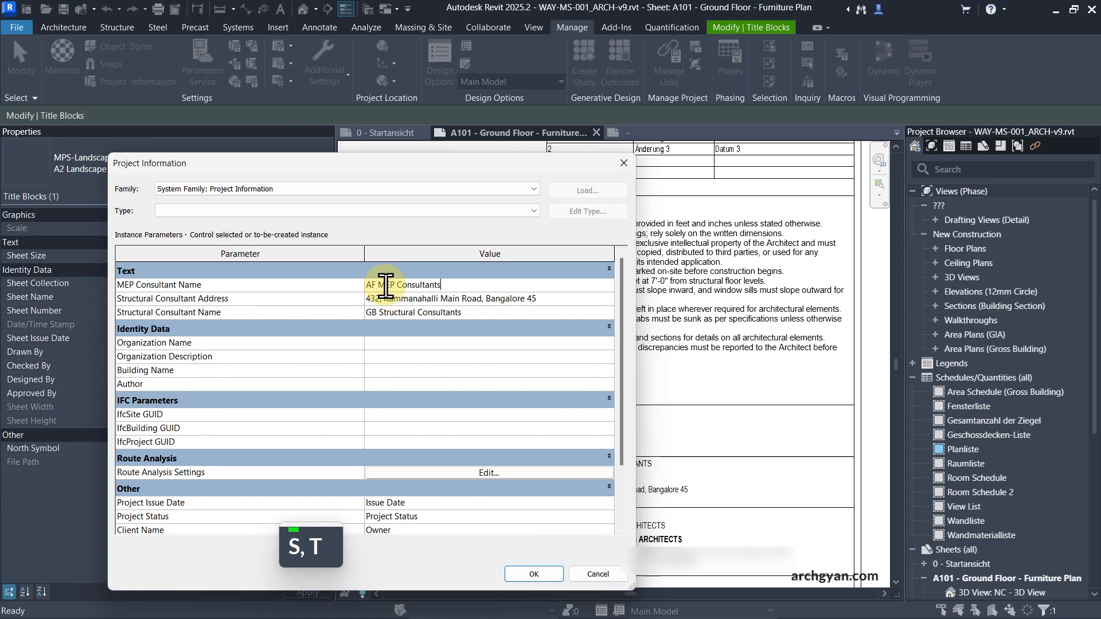
type(" Pvt Ltd")
left_click(533, 574)
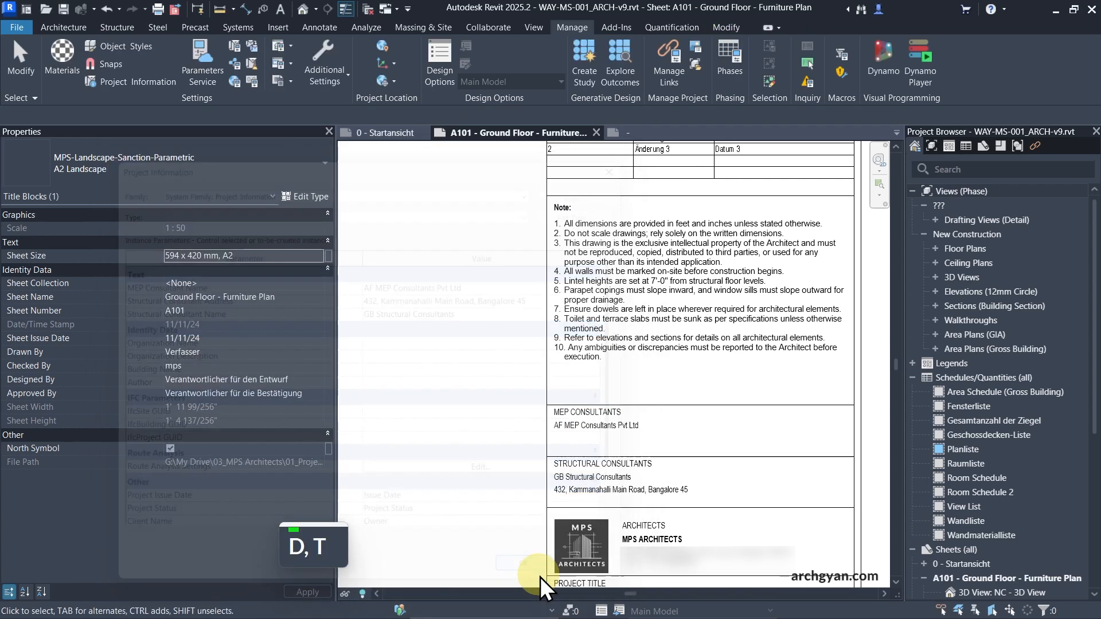
Start another project parameter based on the MEP Consultant Address shared parameter from the Sheets group
scroll(604, 382, "up", 4)
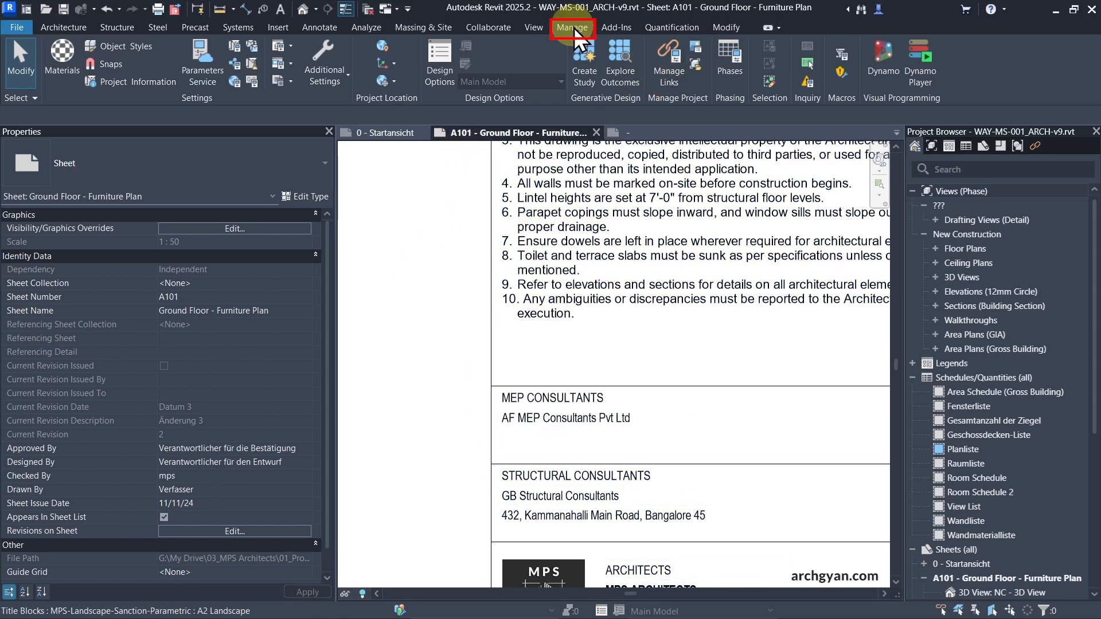
left_click(240, 55)
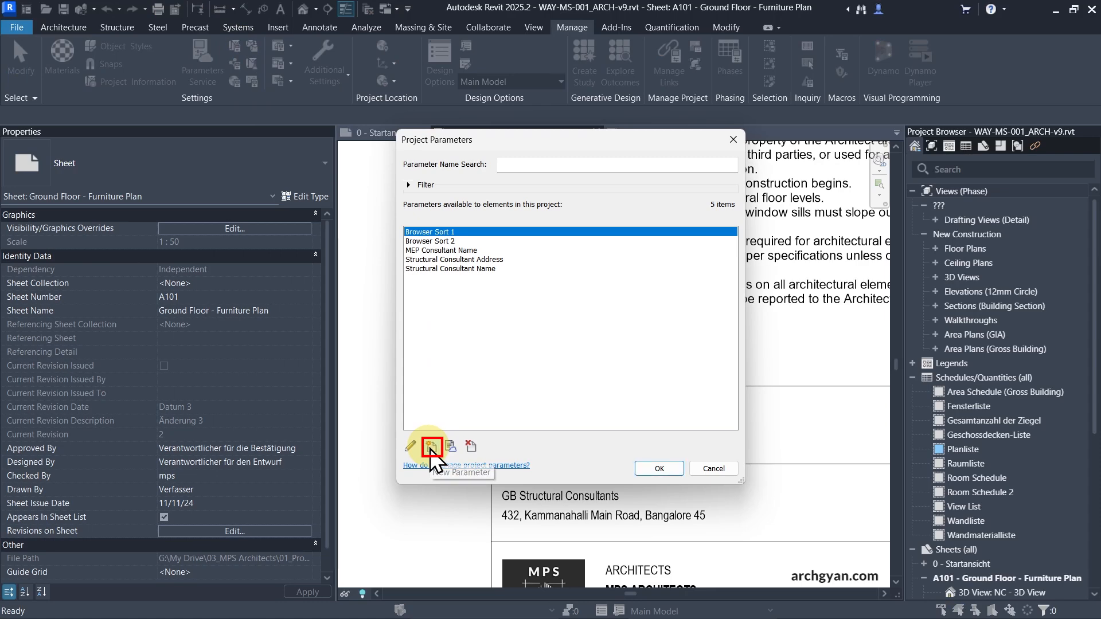
left_click(431, 456)
left_click(181, 177)
left_click(489, 219)
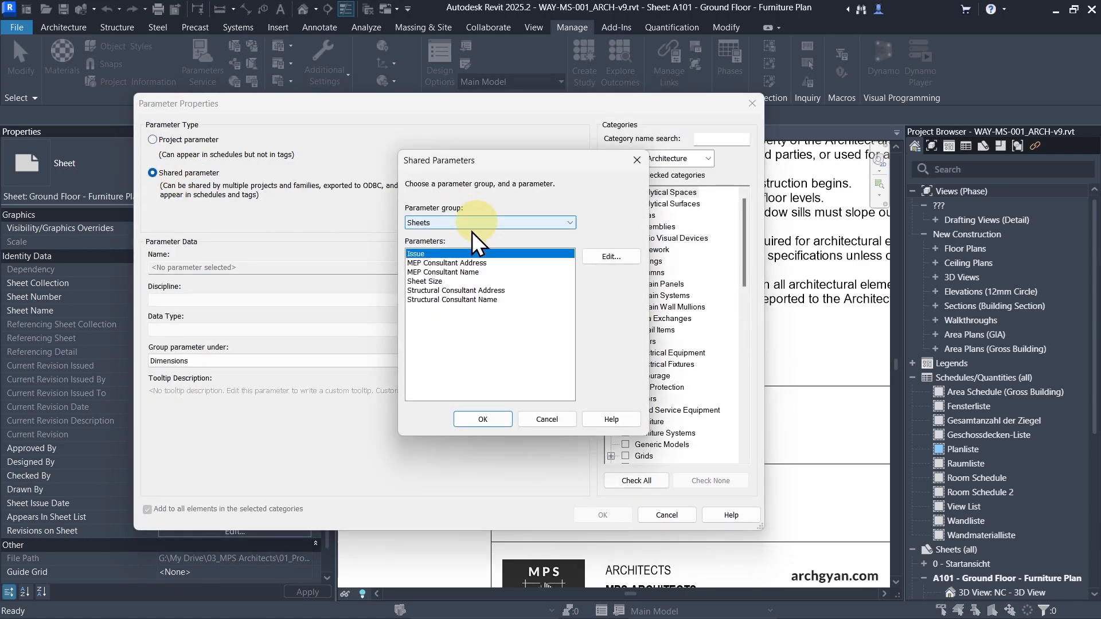
left_click(464, 263)
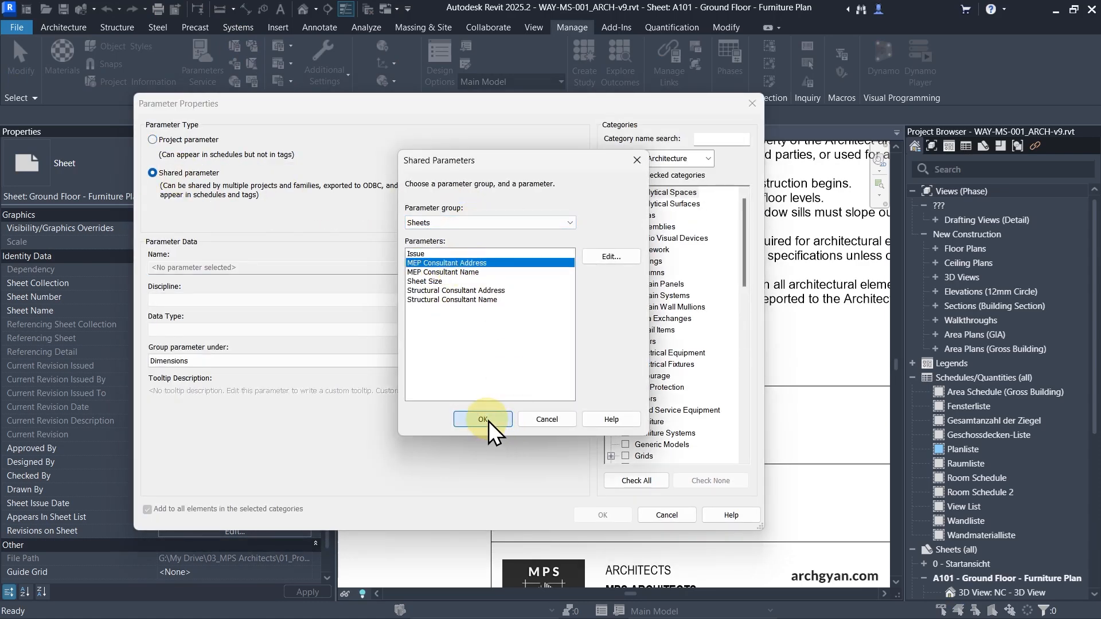
left_click(484, 419)
Apply the MEP Consultant Address parameter to the Project Information category and accept the project parameters
left_click_drag(745, 255, 744, 367)
left_click(625, 283)
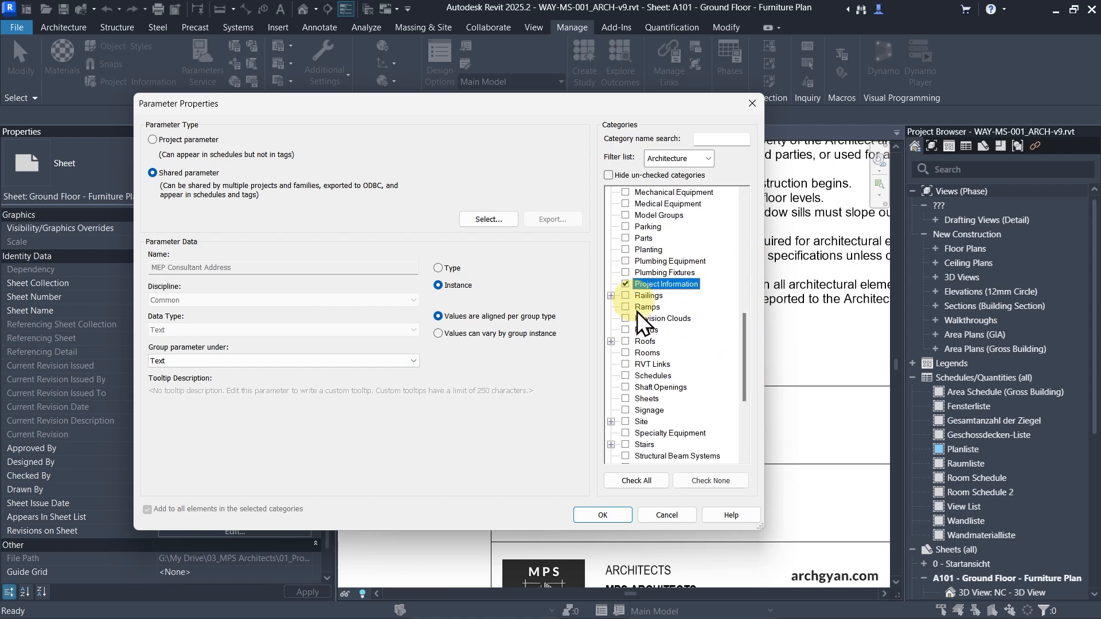
left_click(618, 509)
left_click(640, 475)
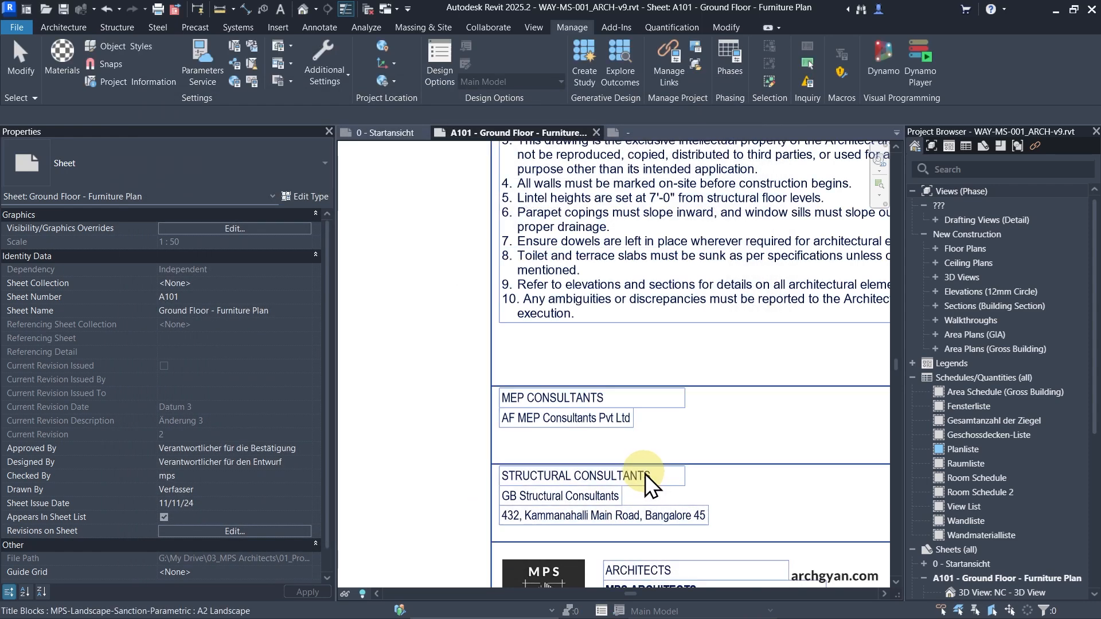
Open the project information and view the Structural Consultant Address in its multi-line text editor without editing it
left_click(151, 83)
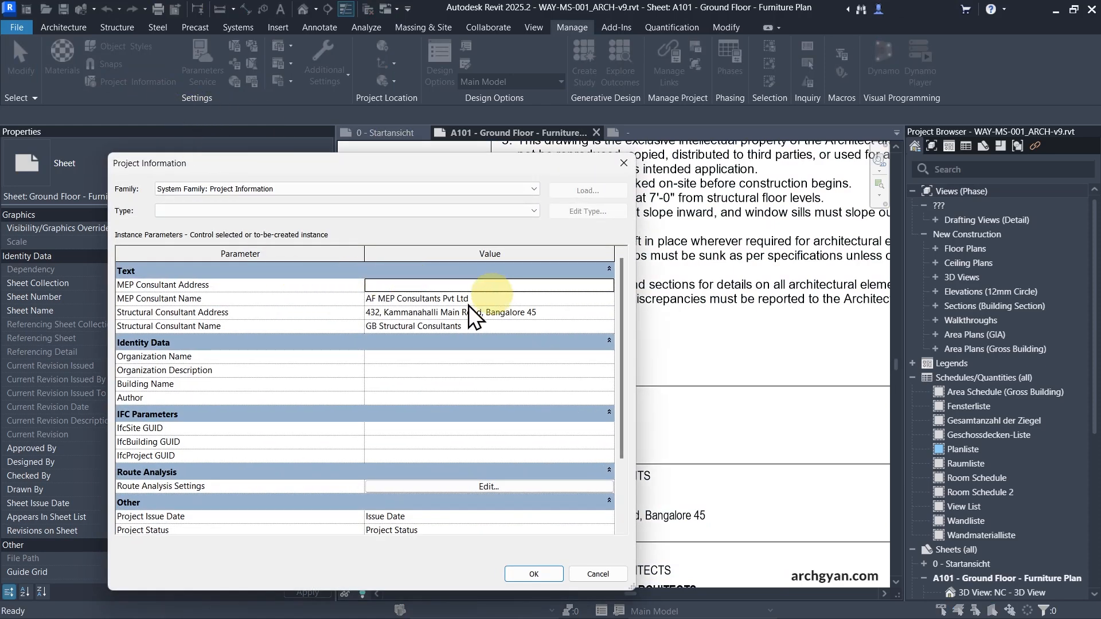
left_click(596, 313)
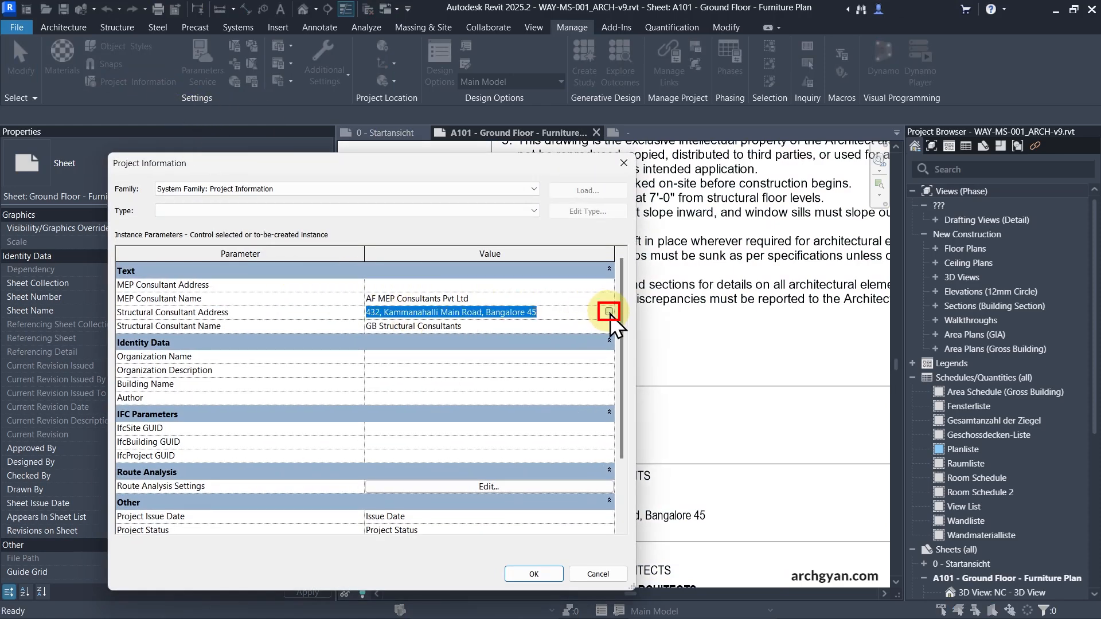
left_click(609, 312)
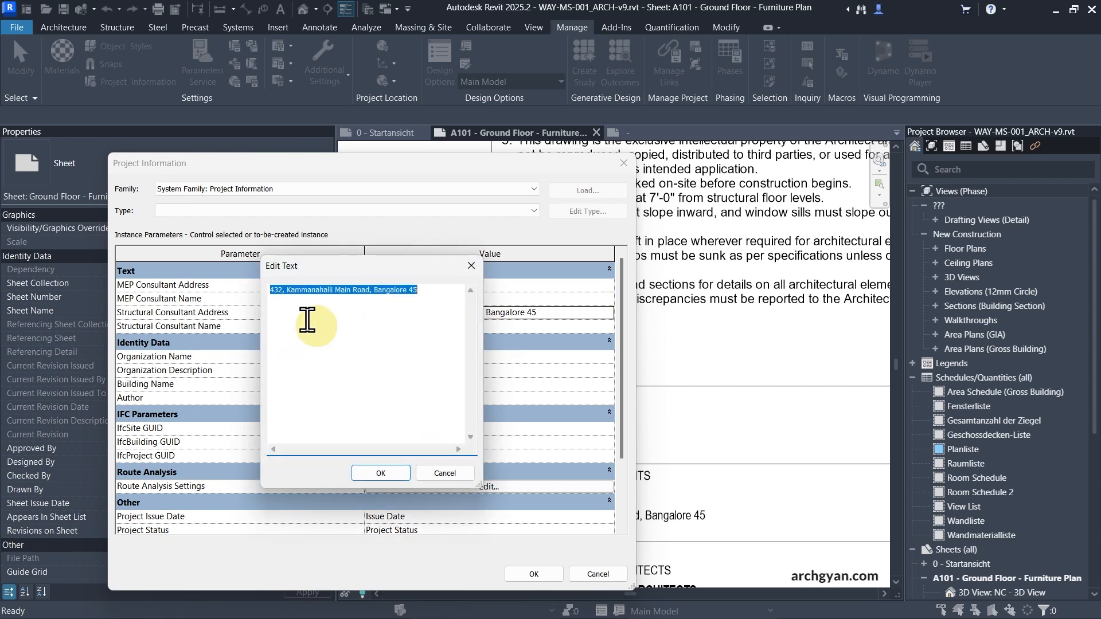
left_click(436, 476)
Enter the consultant's postal address as the MEP Consultant Address value and confirm the project information
left_click(419, 284)
type("Bellandur Mai")
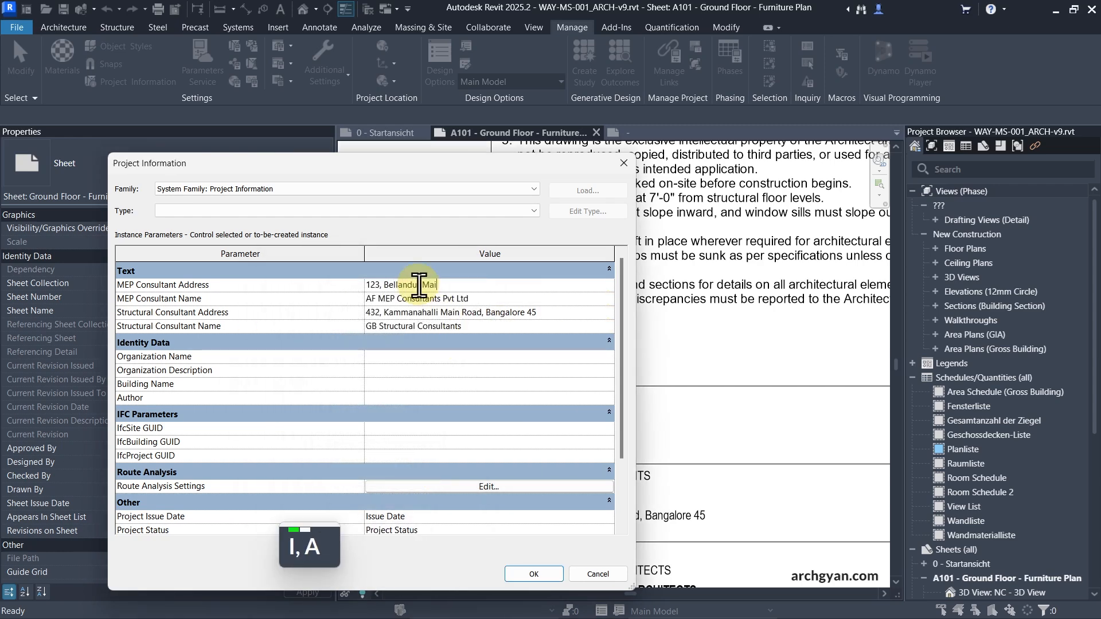
type("n Road, Bangalore 54")
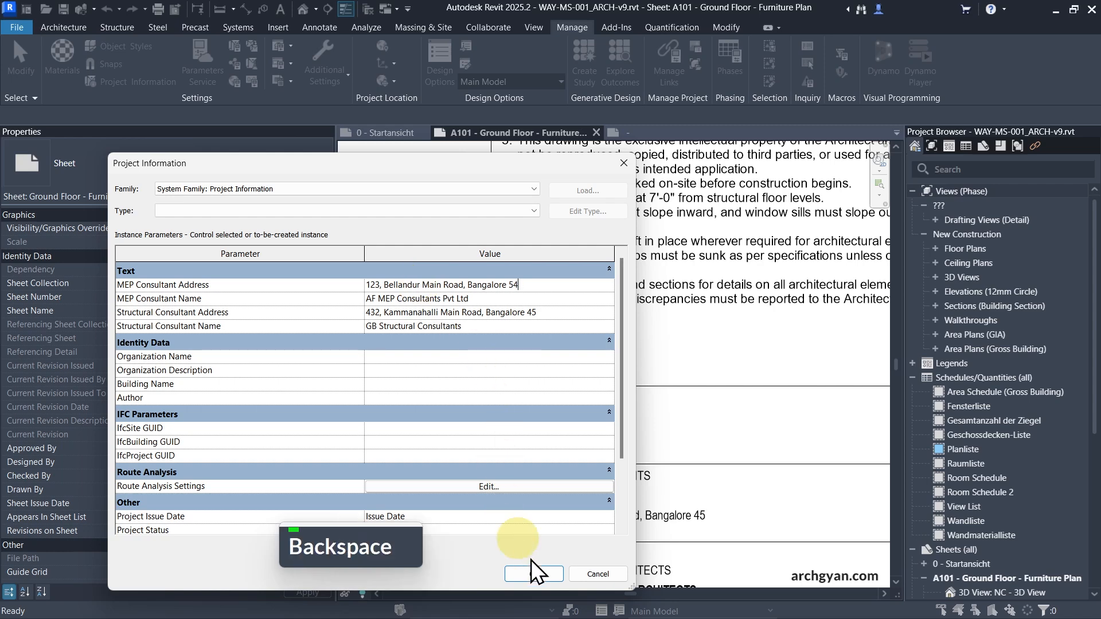
left_click(534, 574)
Examine the filled MEP CONSULTANTS block in the title block and the overall layout of sheet A101
scroll(814, 488, "down", 6)
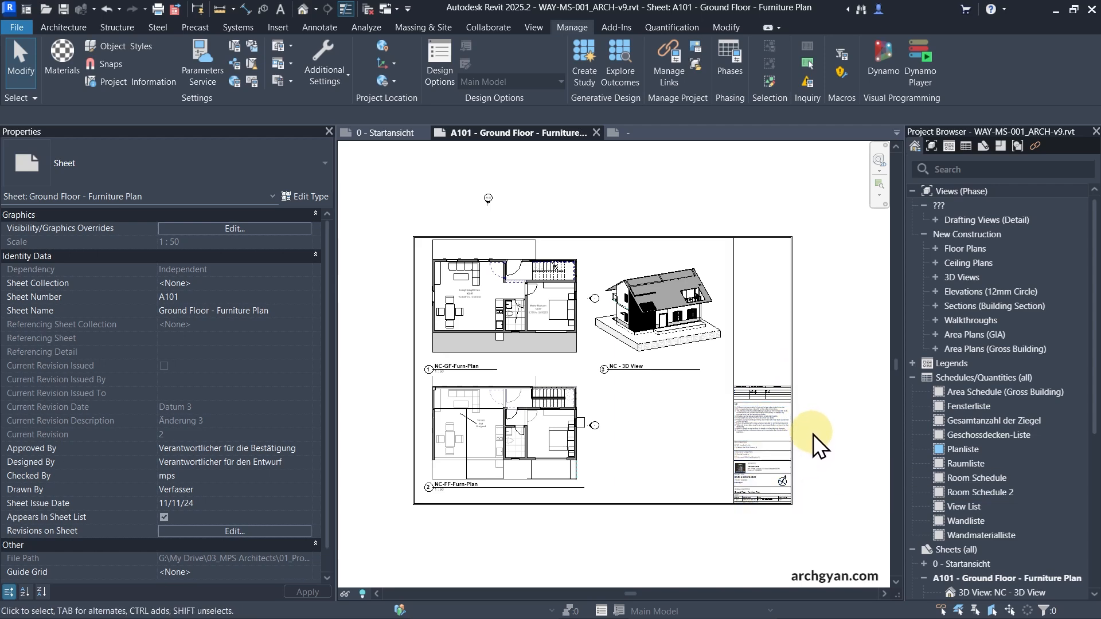
scroll(813, 435, "up", 5)
middle_click_drag(687, 501, 636, 494)
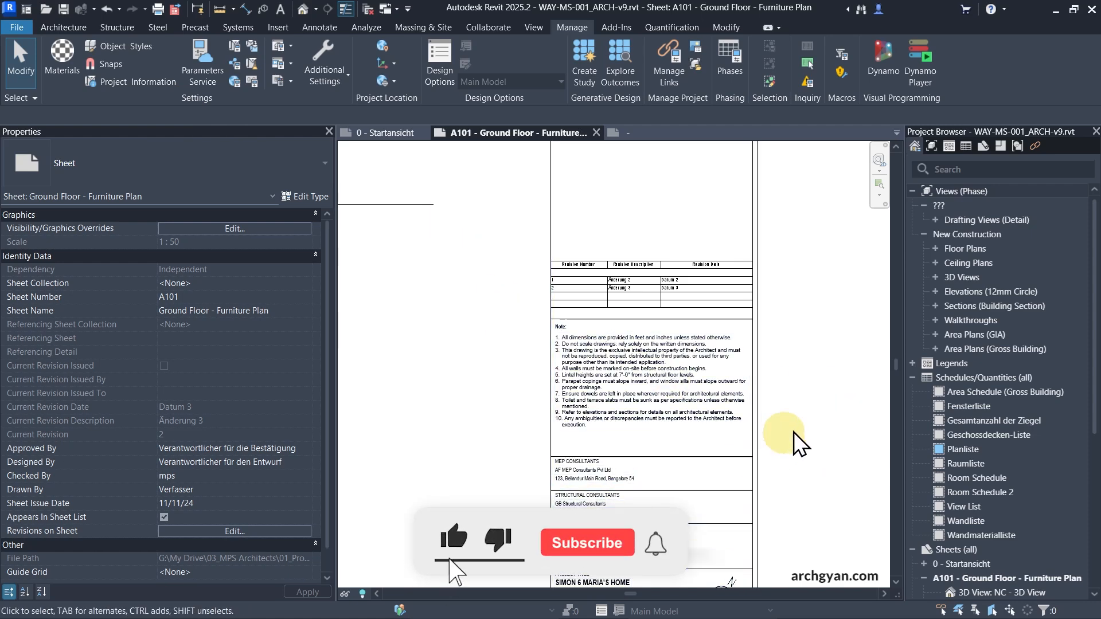
scroll(807, 433, "down", 7)
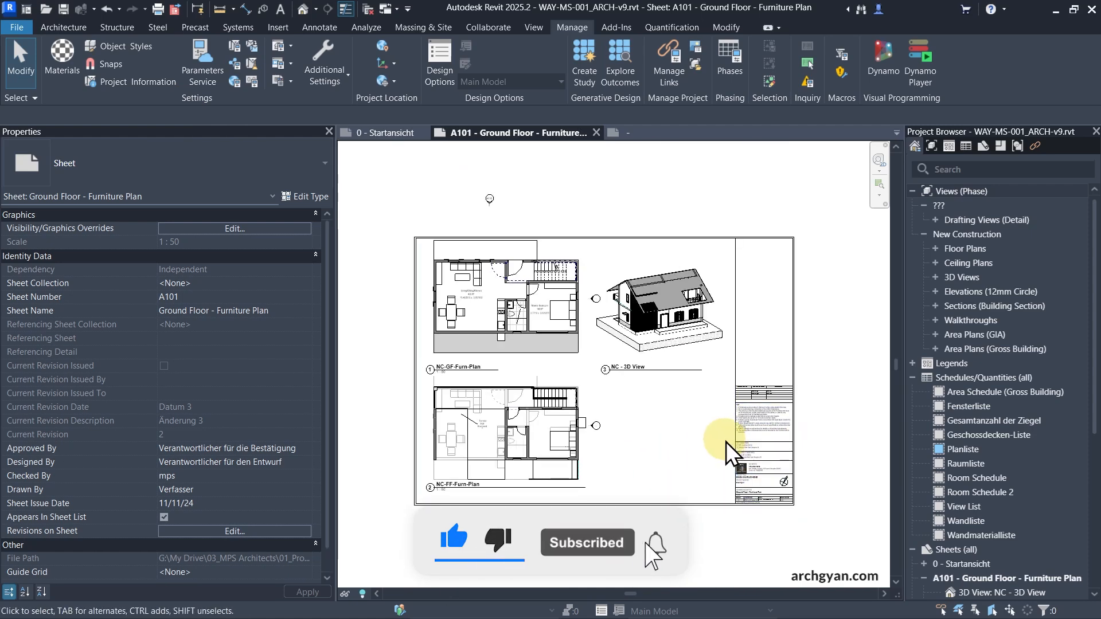